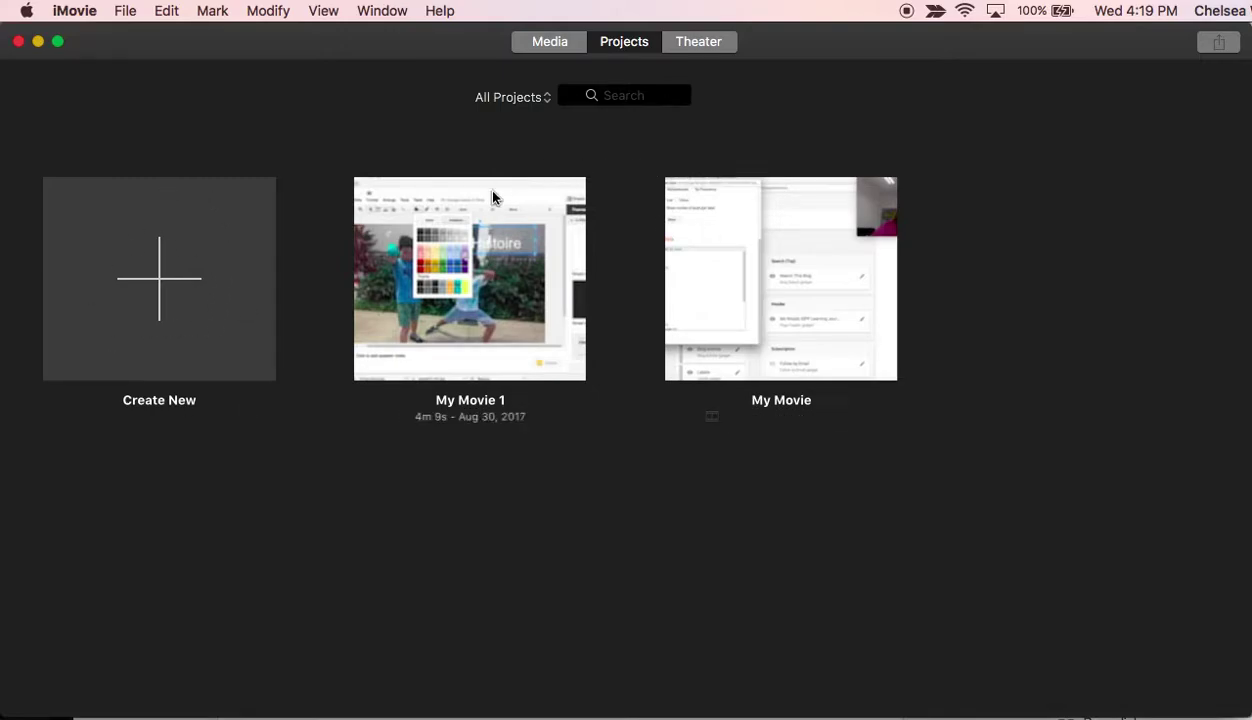
- Create a new movie project
left_click(128, 14)
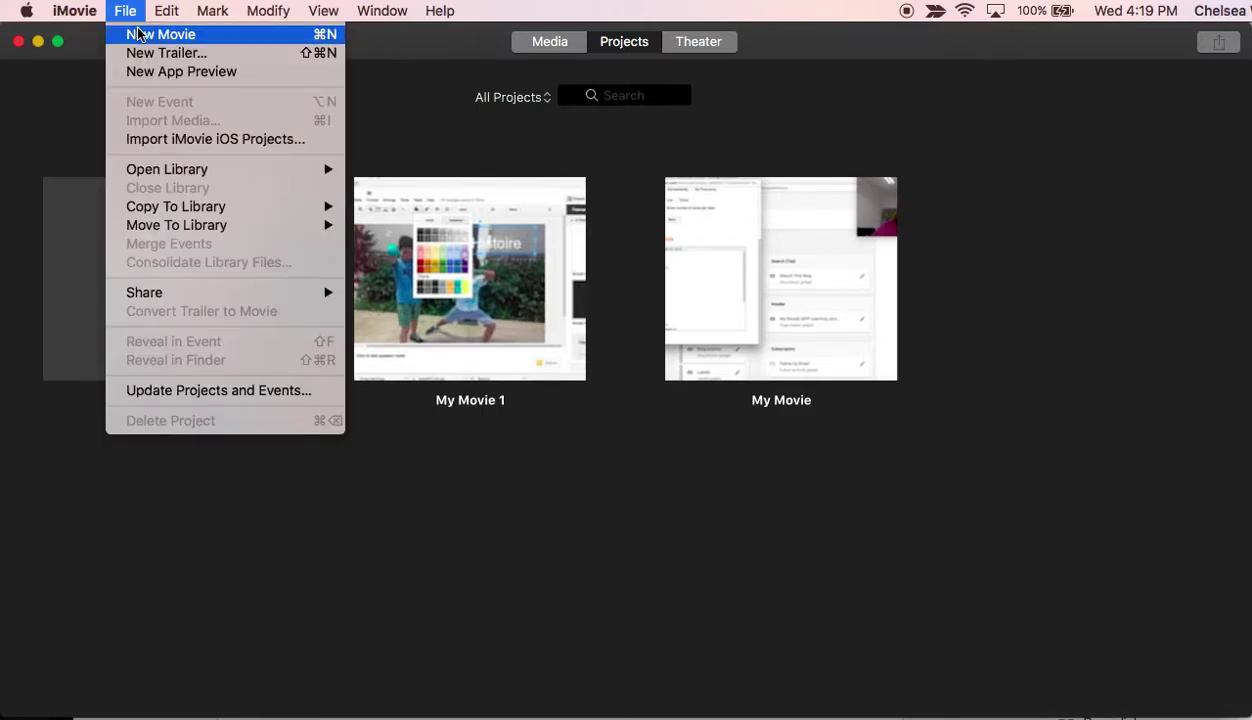
left_click(139, 34)
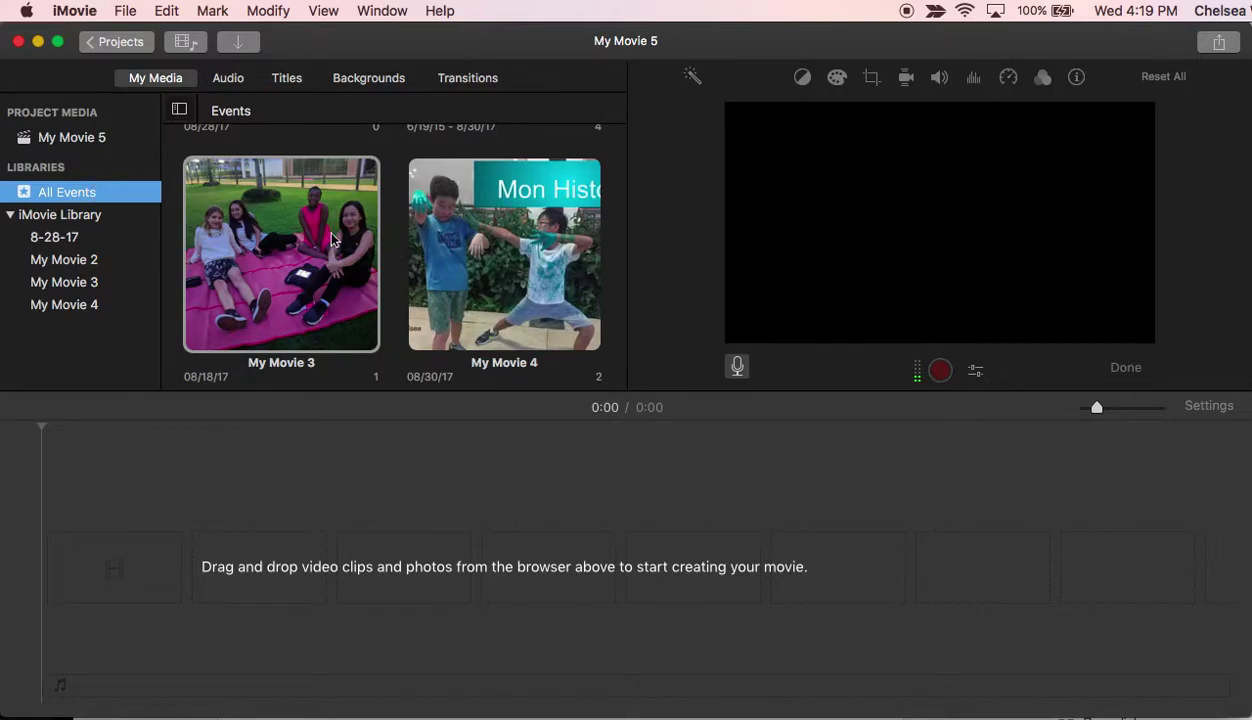
scroll(305, 225, "up", 2)
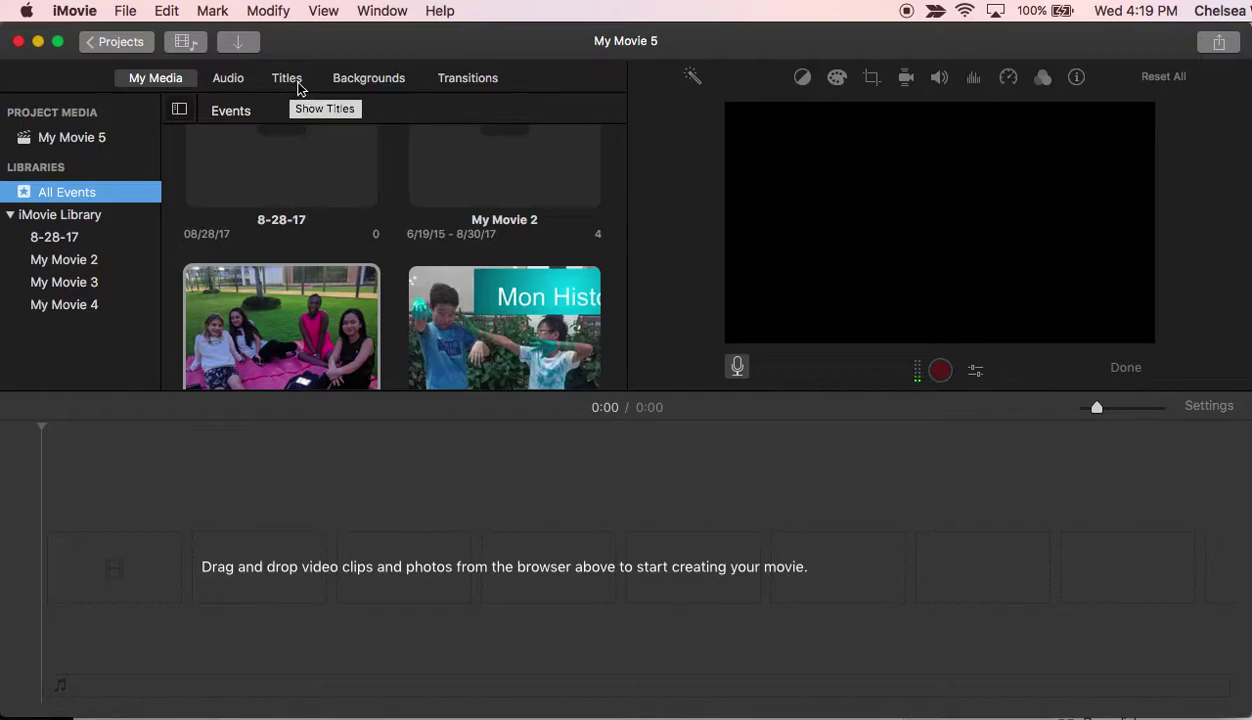
left_click(344, 550)
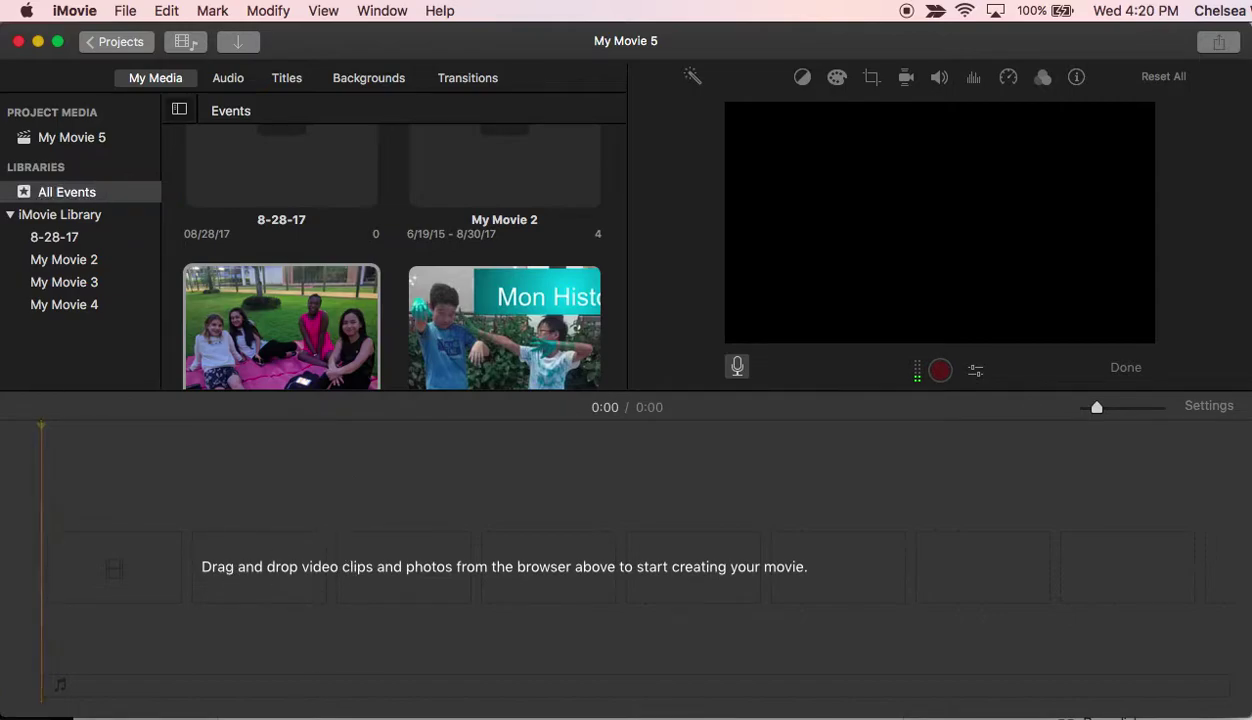
- Switch to Finder and add Mon Histoire 3.jpg, Mon Histoire1.jpg and Mon Historie.jpg from Downloads to the empty iMovie timeline
key("super+Tab")
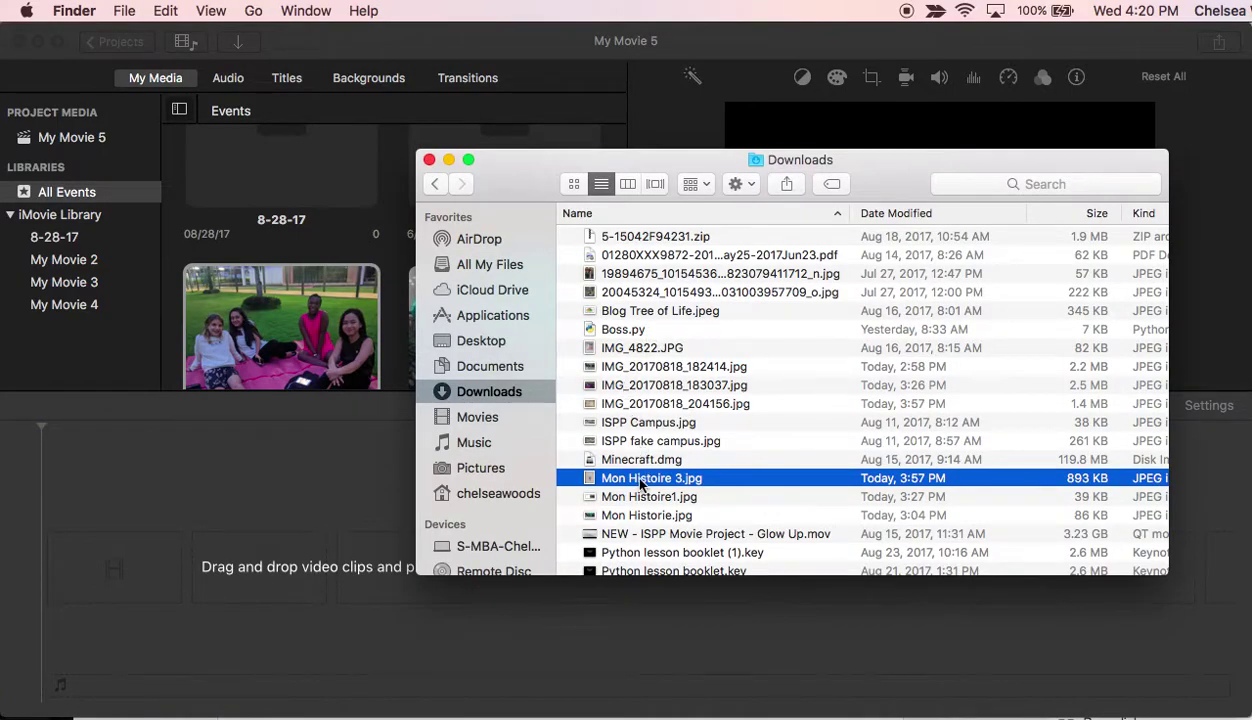
left_click(645, 516)
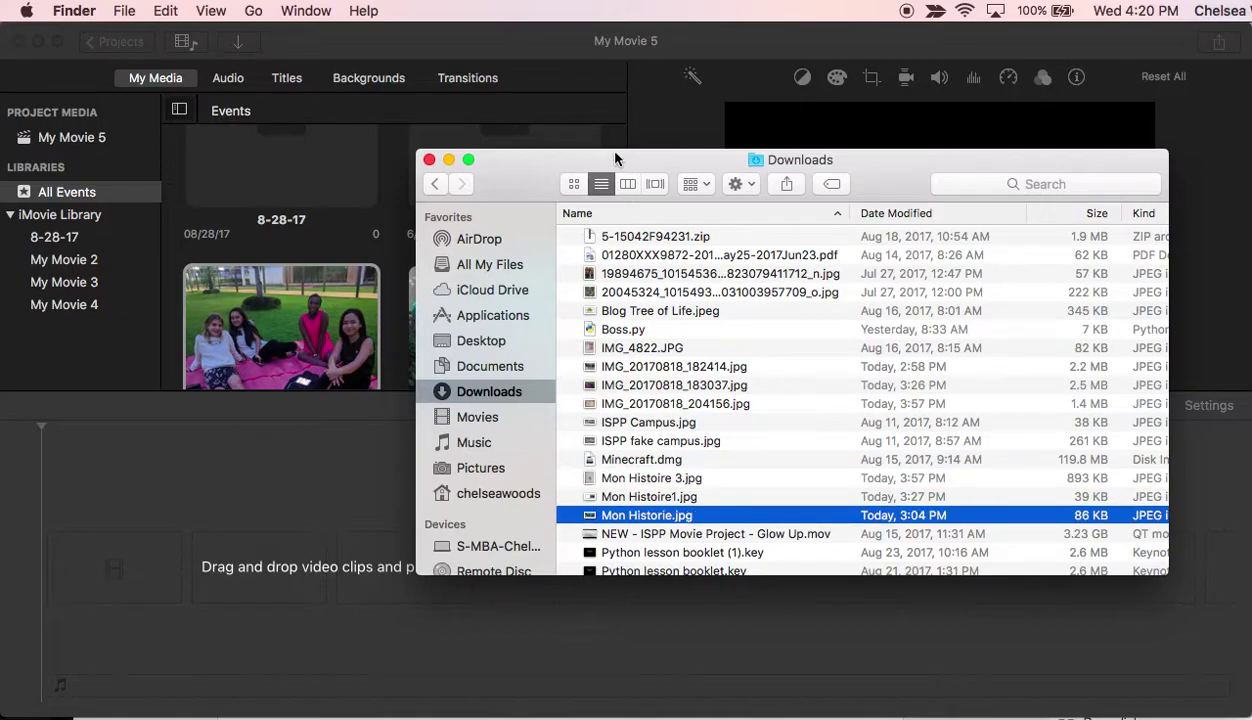
left_click_drag(612, 152, 746, 75)
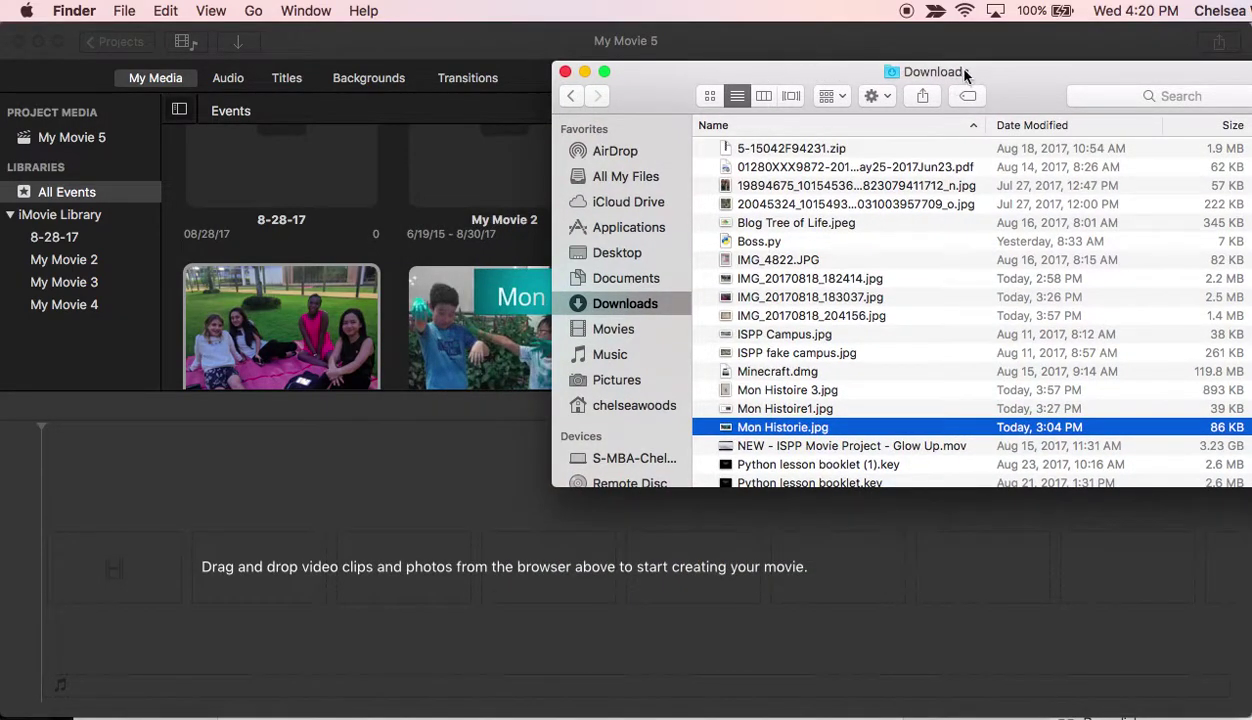
left_click(751, 392, "shift")
left_click_drag(764, 410, 98, 556)
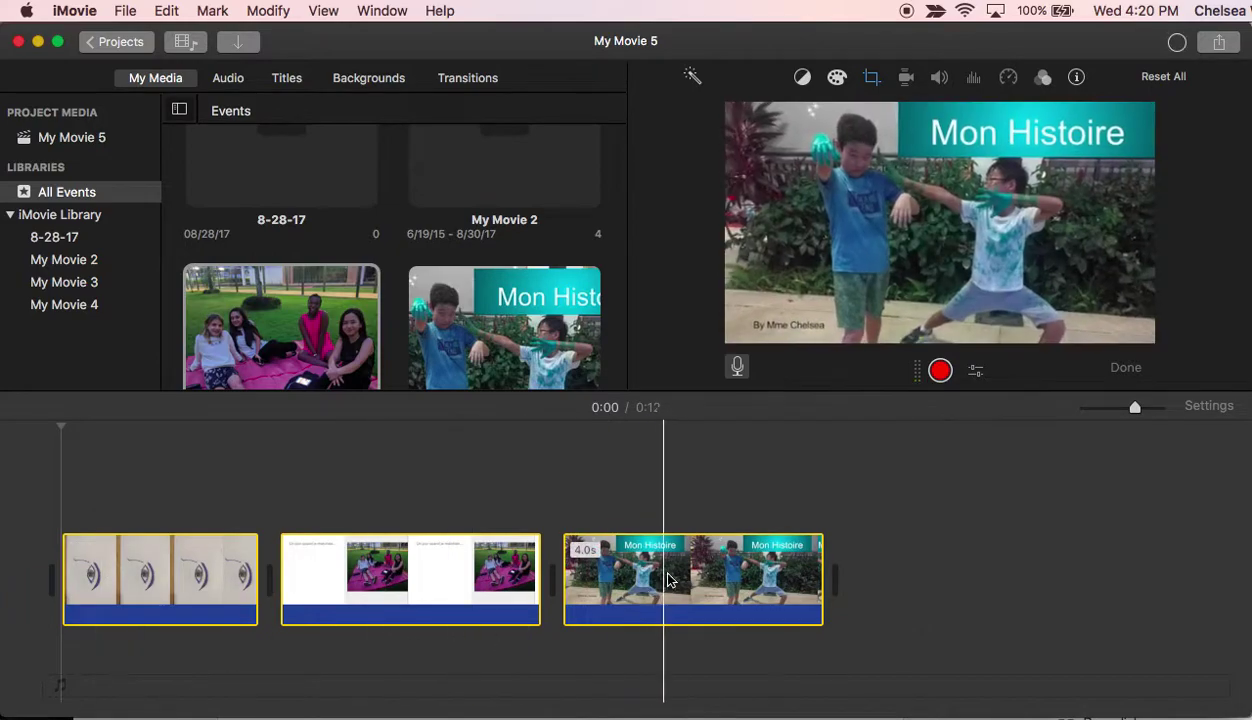
- Reorder the timeline clips so the Mon Histoire title image is first, the picnic page second and the eye drawing last
left_click(930, 580)
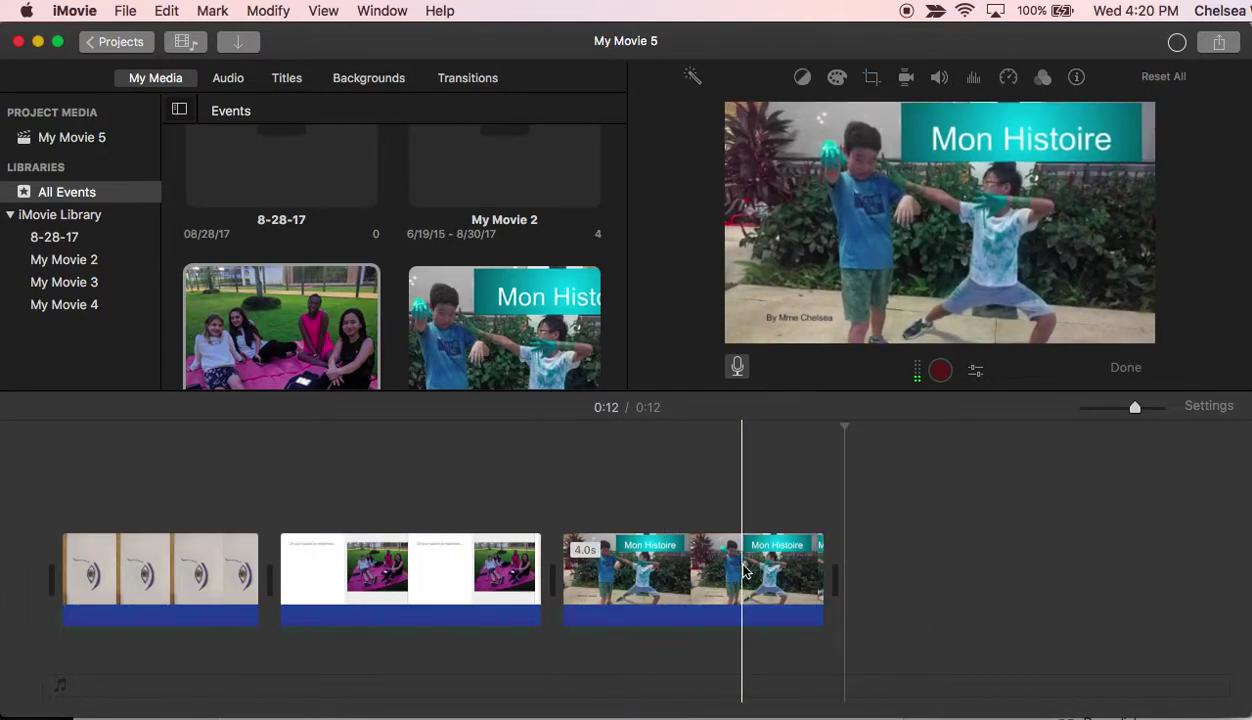
left_click(743, 570)
mouse_move(743, 570)
left_mouse_down()
mouse_move(553, 550)
mouse_move(319, 556)
mouse_move(198, 575)
mouse_move(428, 560)
mouse_move(196, 558)
mouse_move(196, 575)
left_mouse_up()
left_click(218, 583)
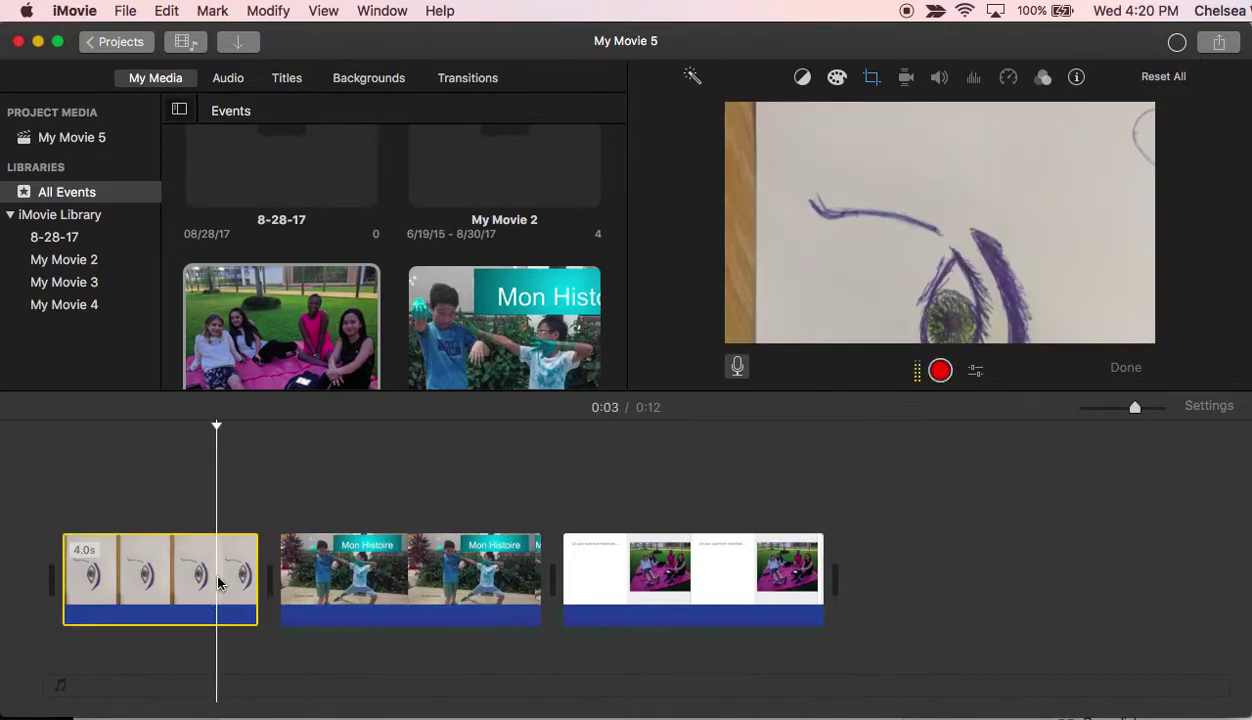
mouse_move(168, 590)
left_mouse_down()
mouse_move(752, 617)
mouse_move(975, 581)
mouse_move(975, 607)
mouse_move(942, 590)
mouse_move(795, 594)
left_mouse_up()
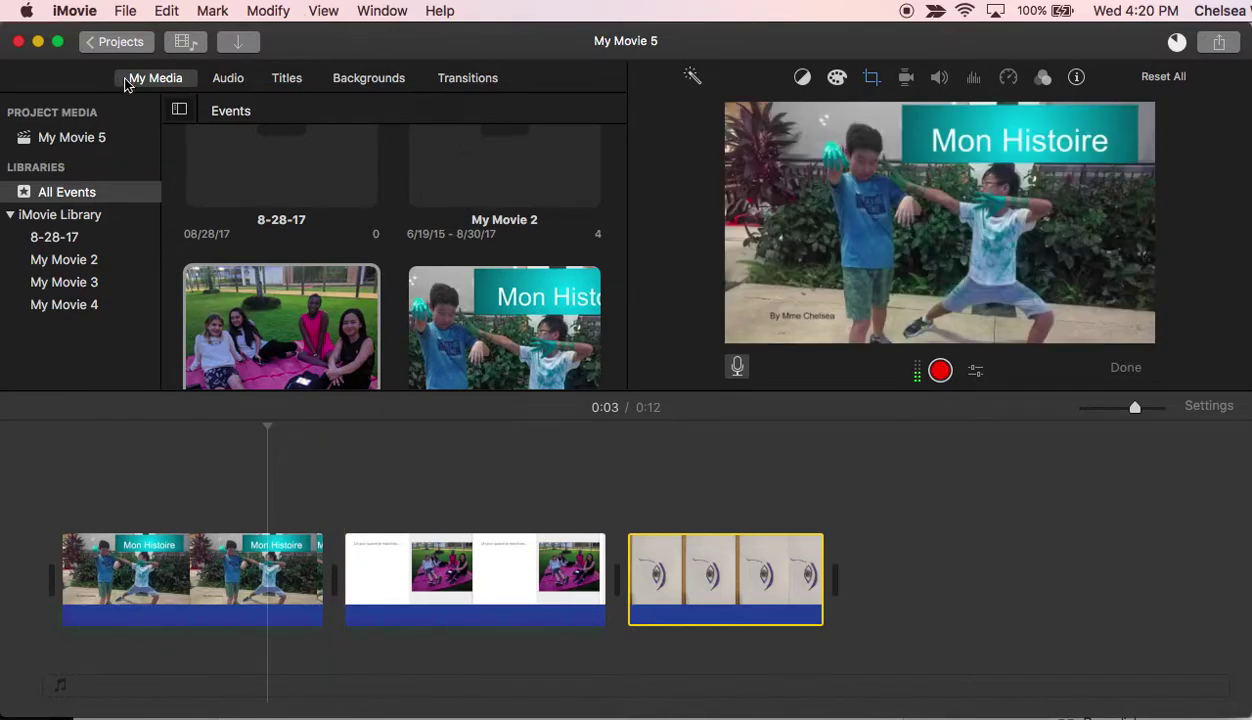
- Add Page Curl Left transitions between the first and second clips and between the second and third clips
left_click(472, 82)
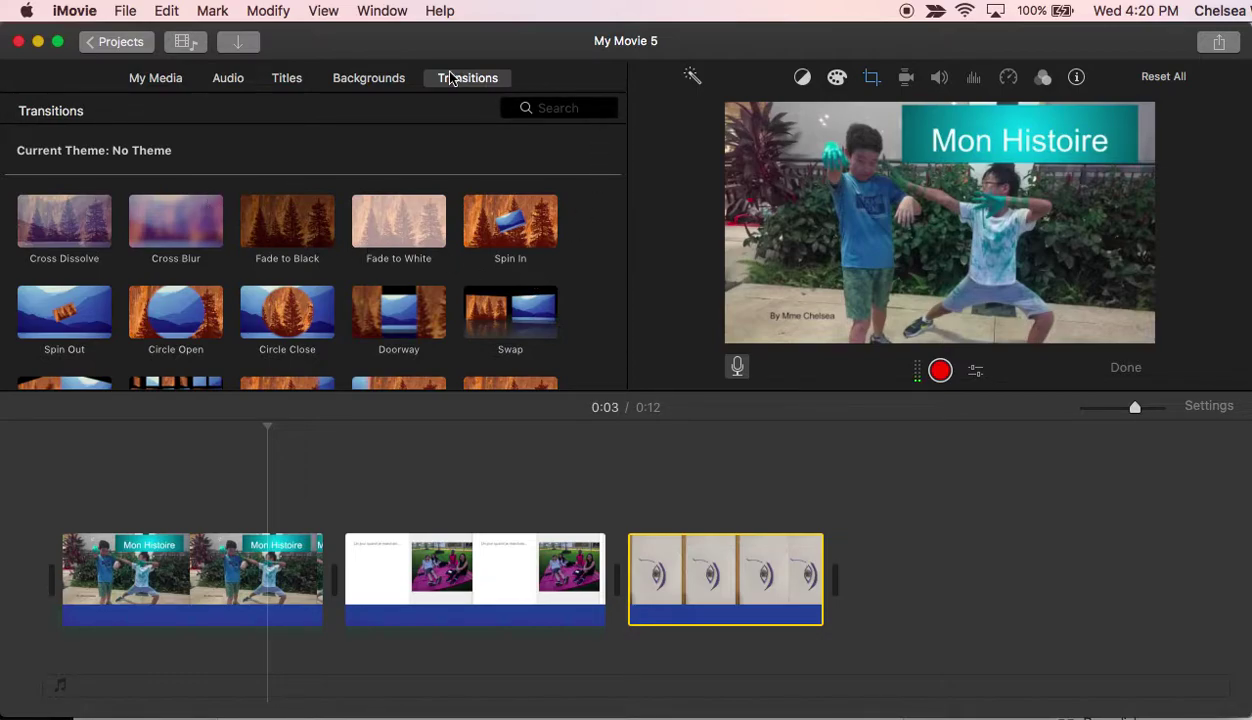
scroll(587, 297, "down", 5)
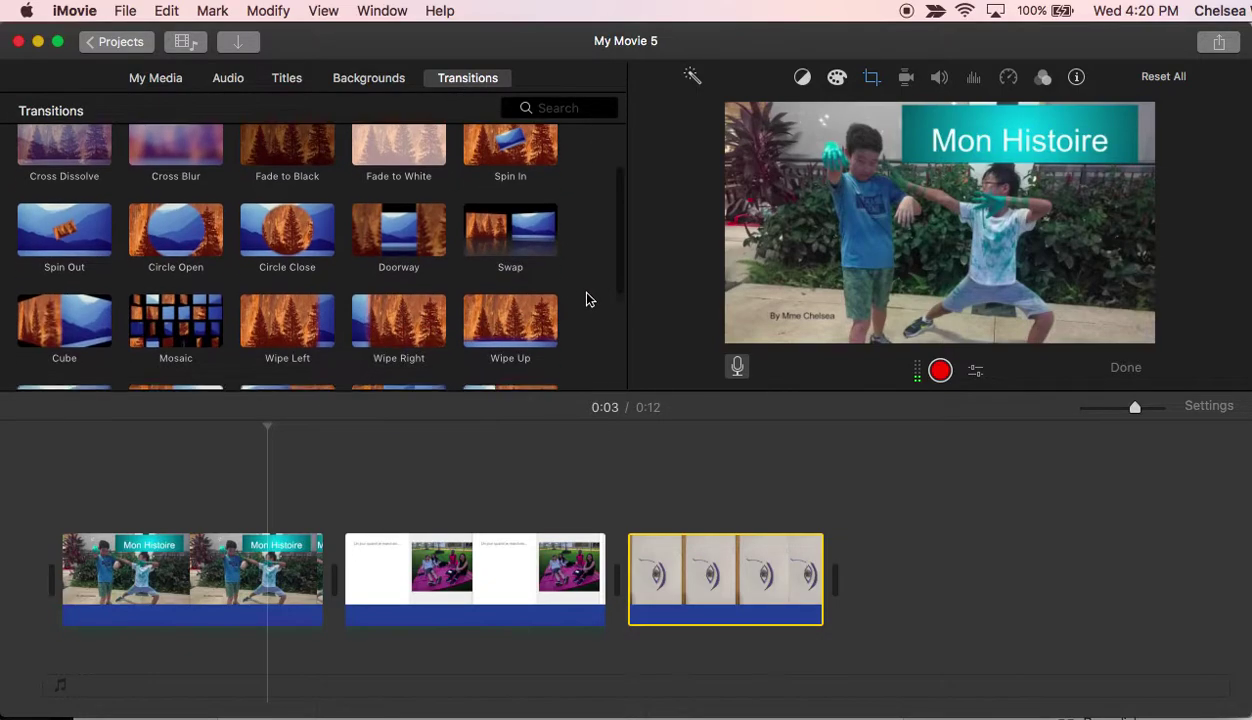
scroll(587, 297, "down", 2)
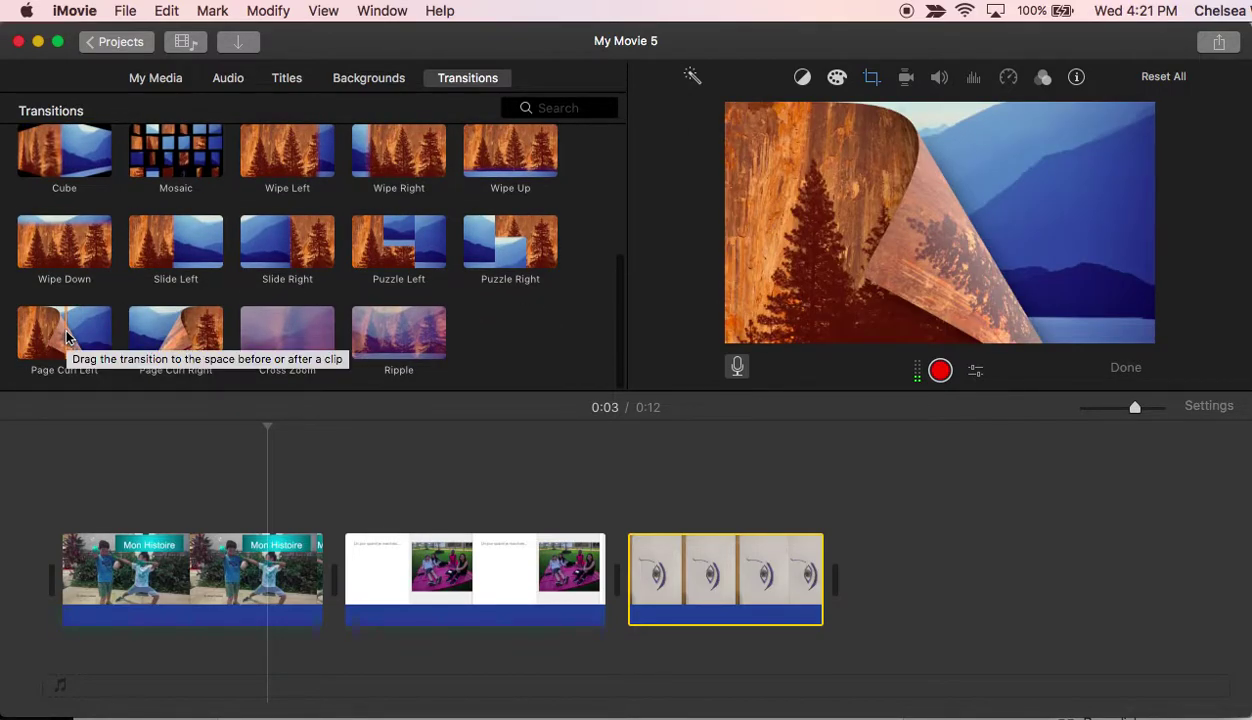
left_click_drag(65, 335, 302, 580)
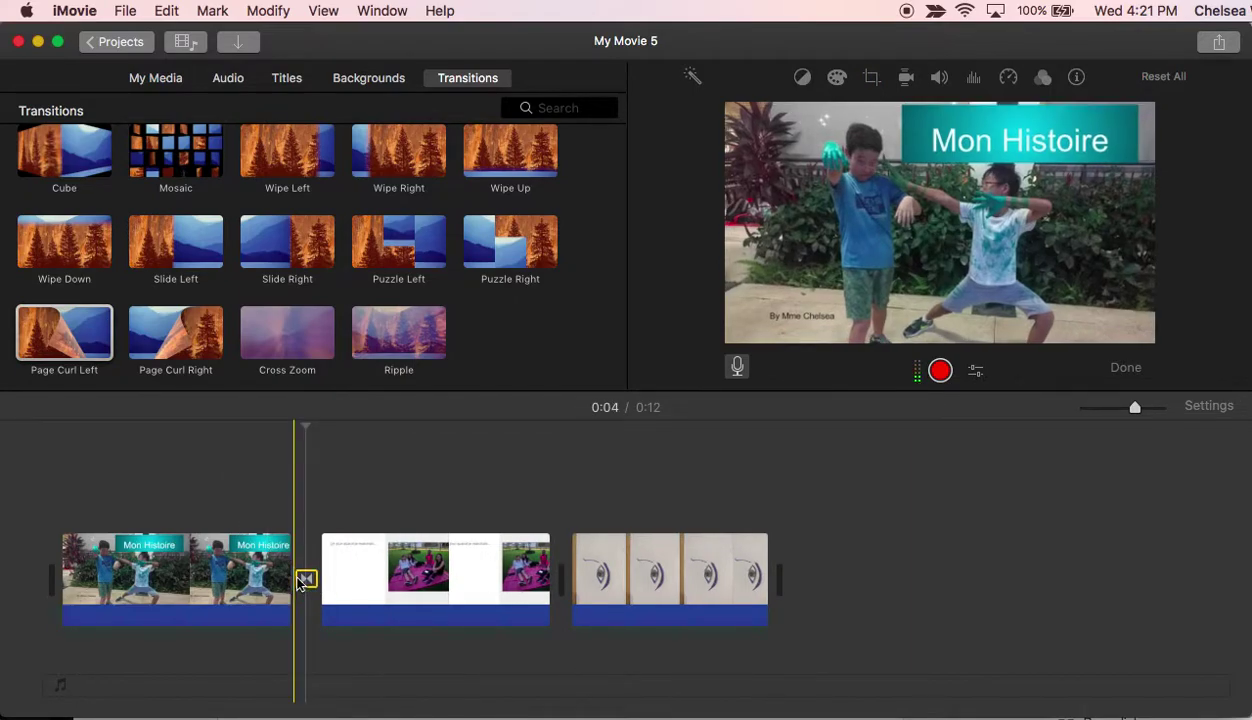
left_click_drag(287, 335, 528, 573)
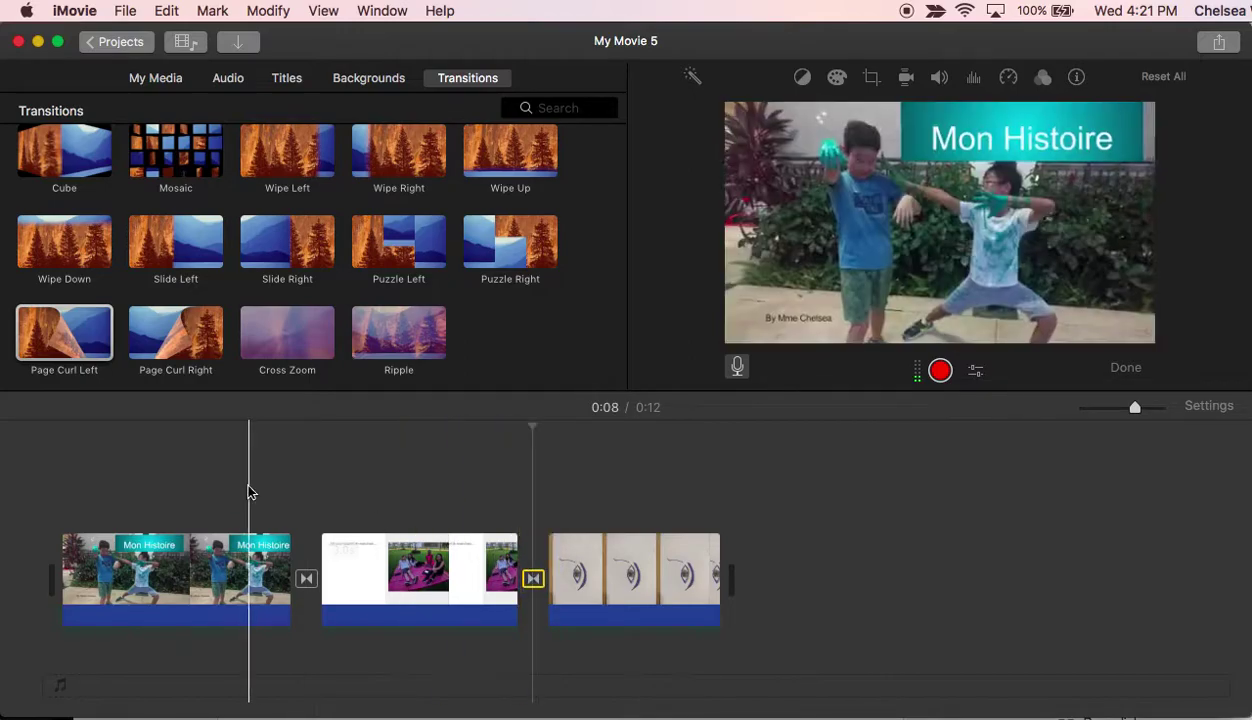
- Play the movie from near the end of the first clip to preview both transitions
left_click(267, 495)
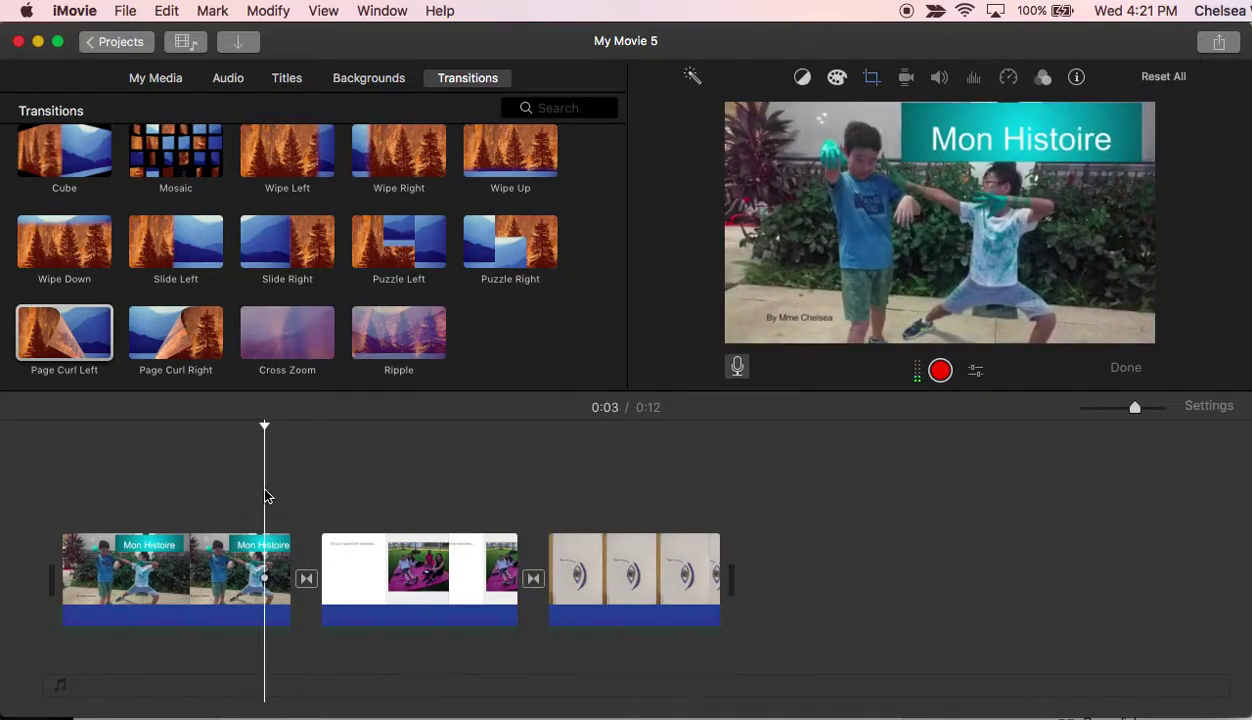
key("space")
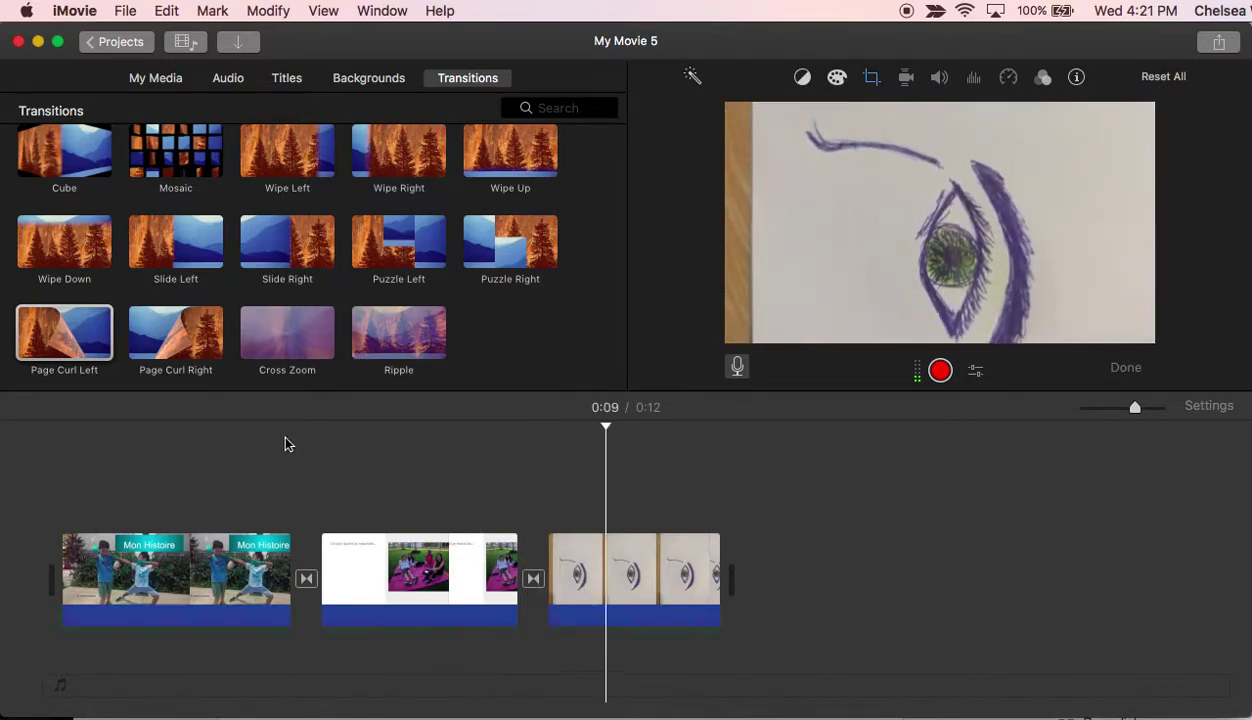
key("space")
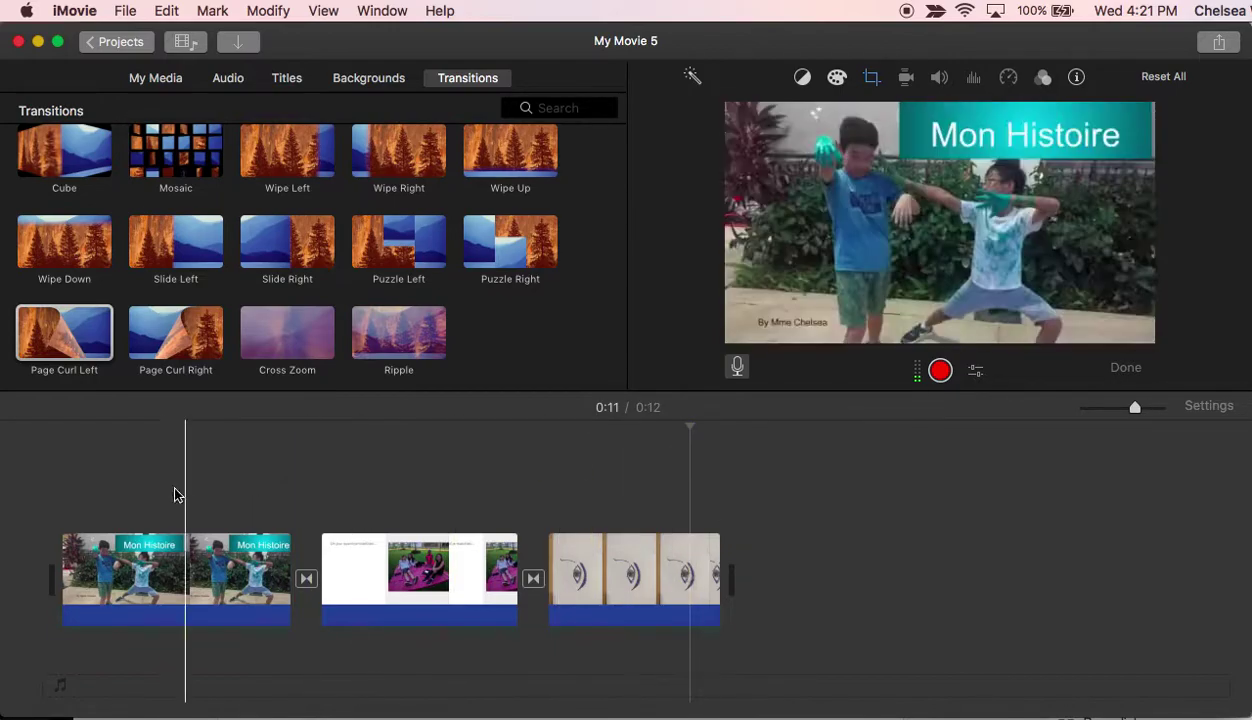
- Set the cropping style of all three timeline clips to Fit
left_click(67, 470)
left_click(151, 566)
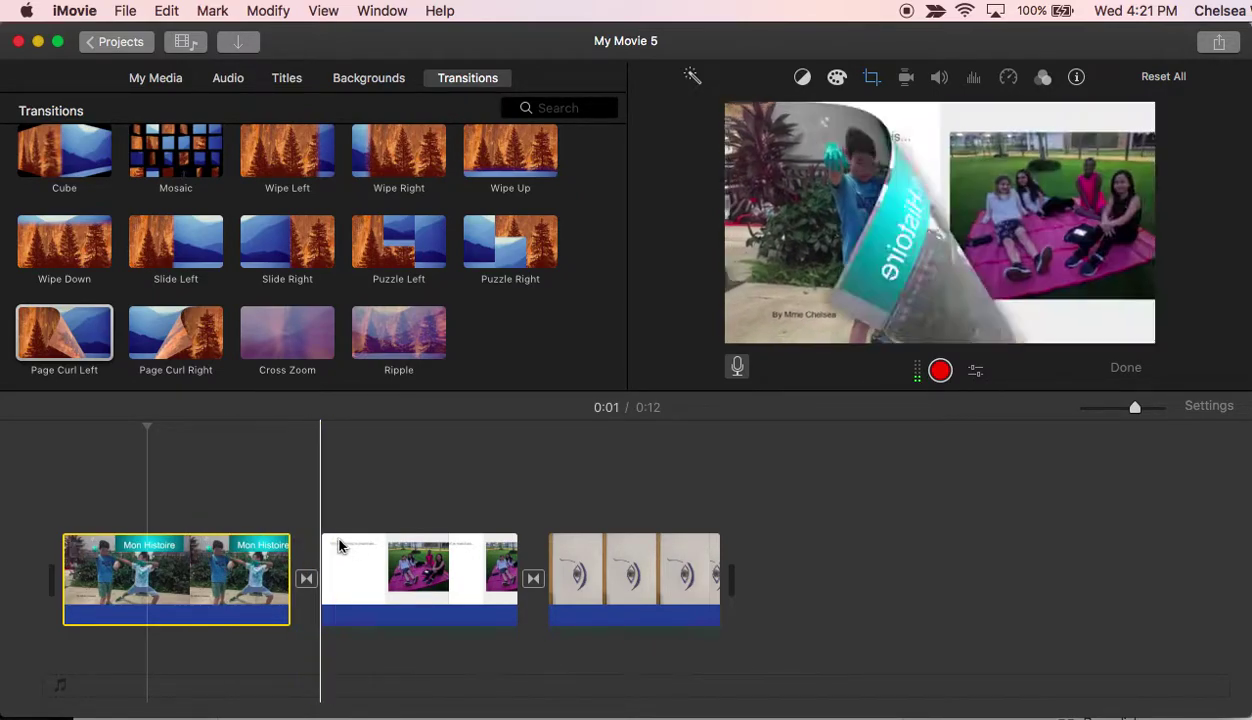
left_click(390, 572, "shift")
left_click(625, 580, "shift")
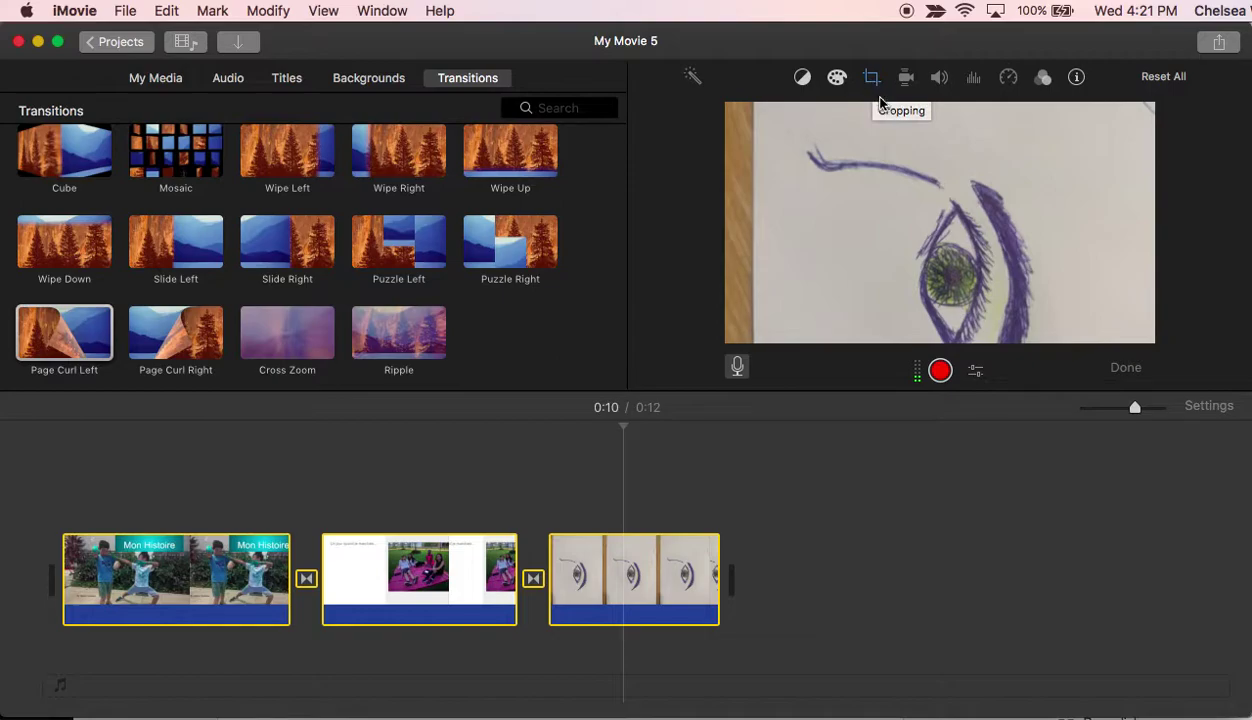
left_click(871, 80)
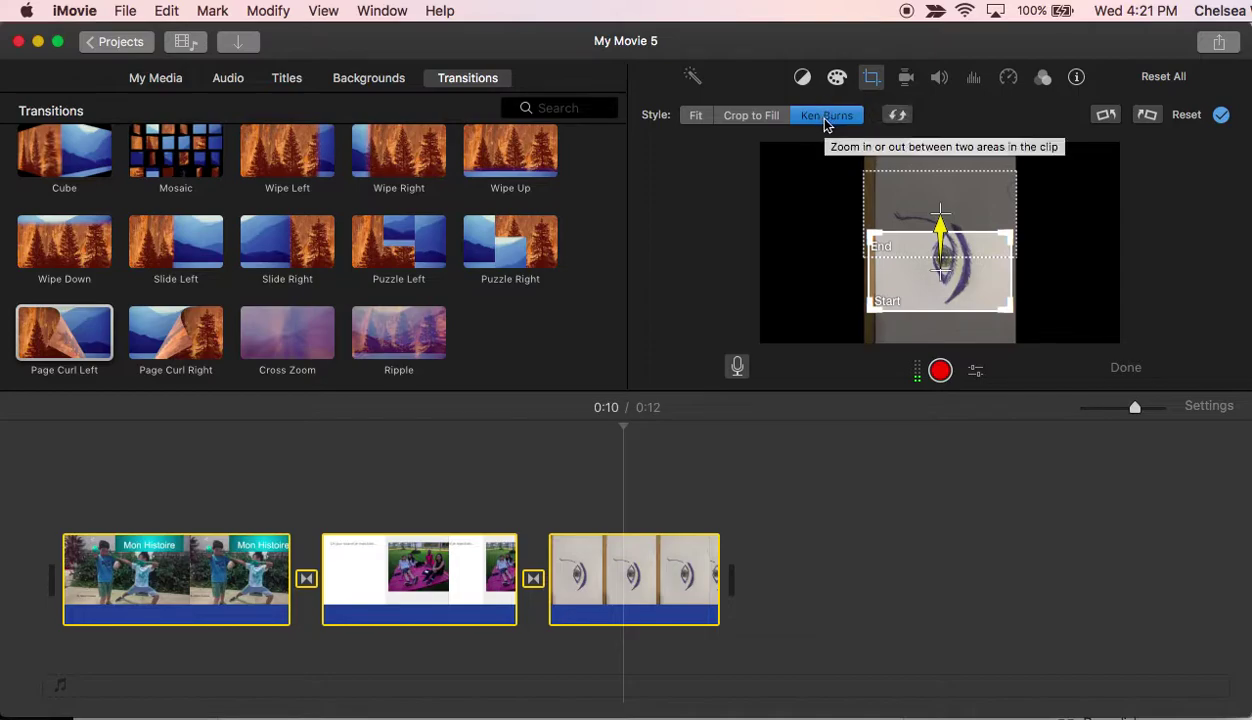
left_click(694, 116)
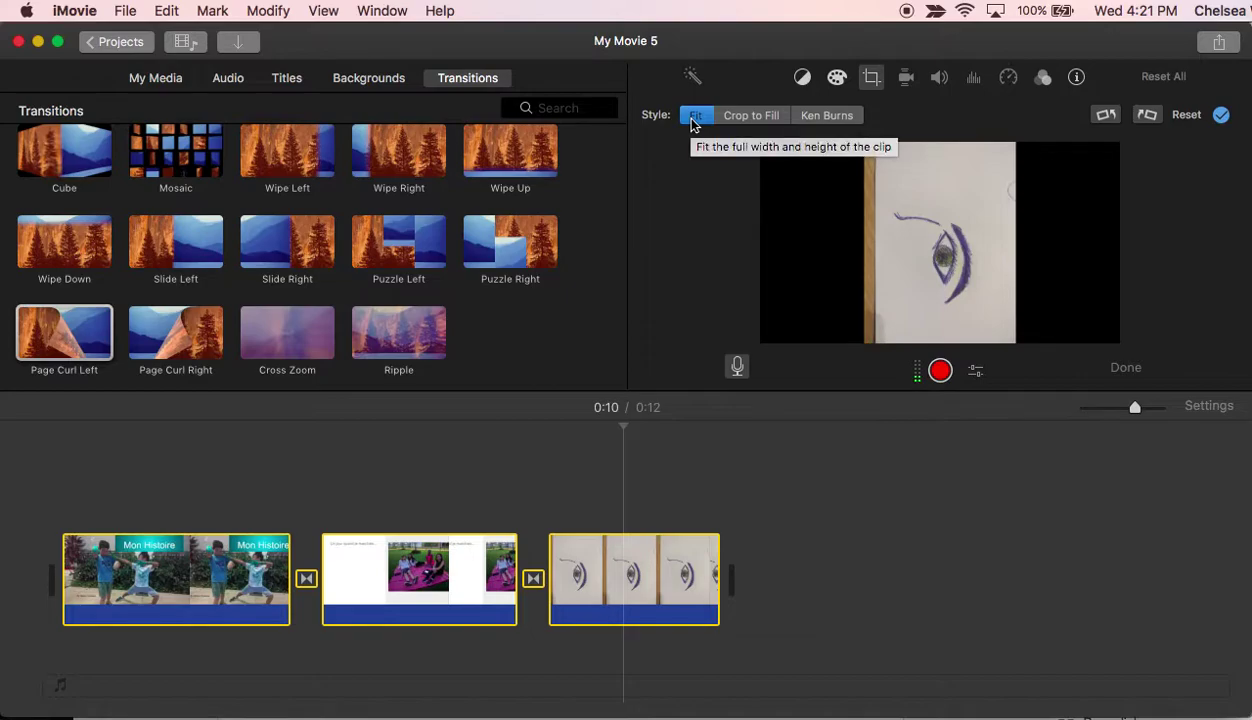
left_click(789, 530)
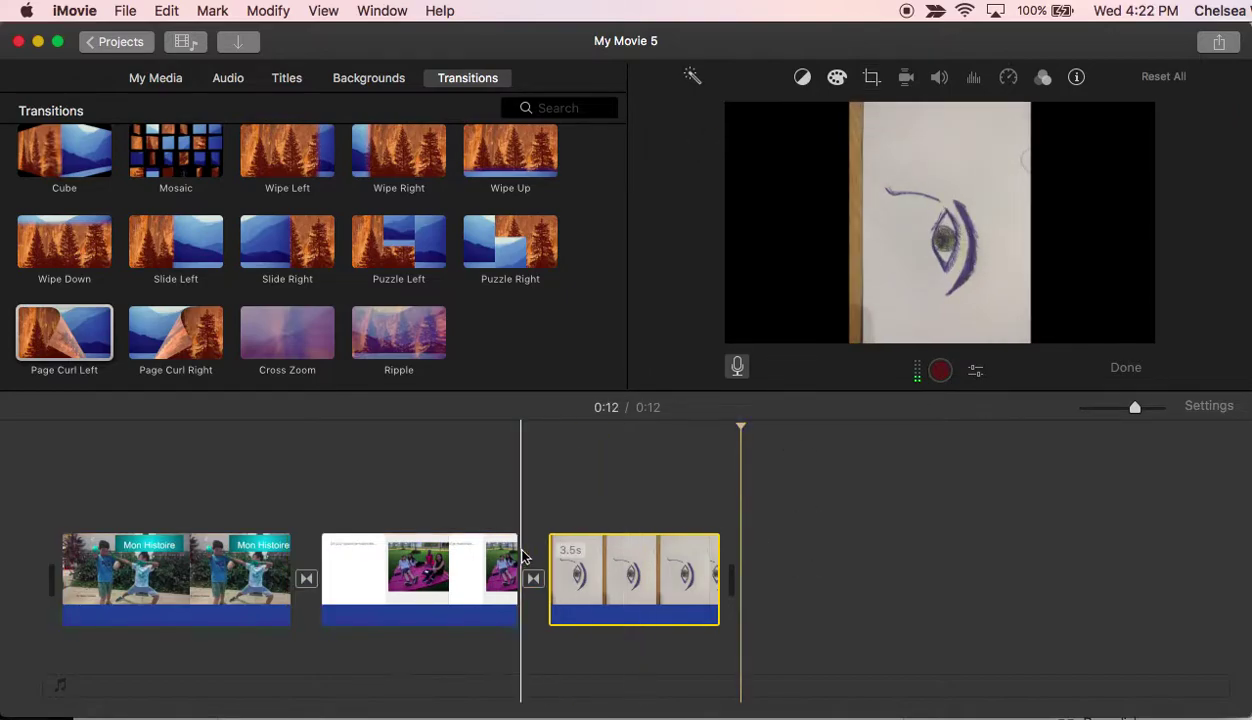
- Review the framing of each of the three images in the timeline
left_click(440, 570)
left_click(115, 570)
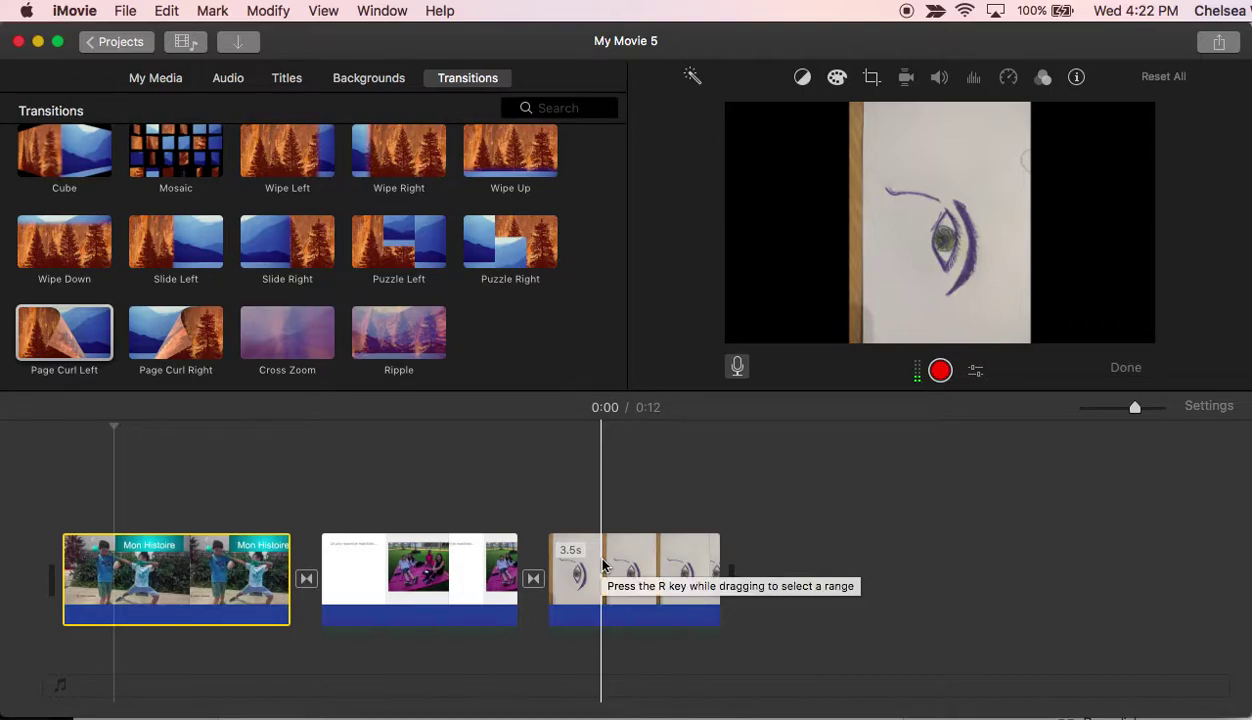
left_click(603, 566)
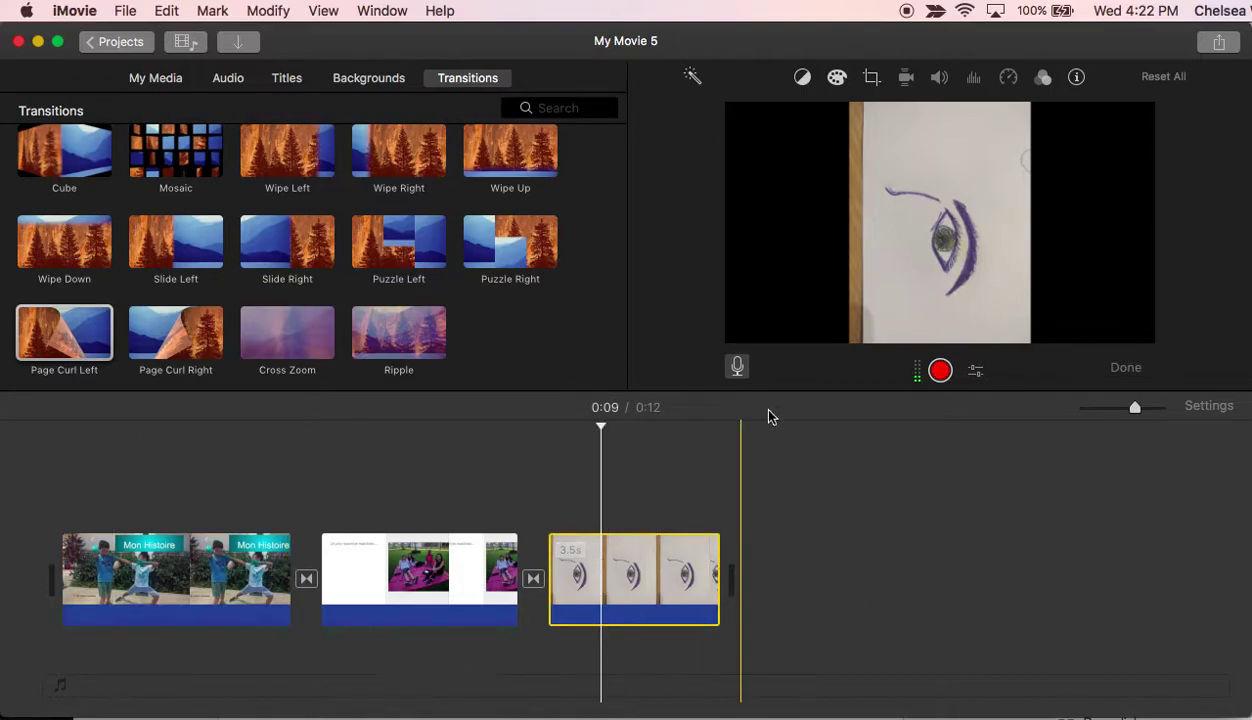
left_click(652, 576)
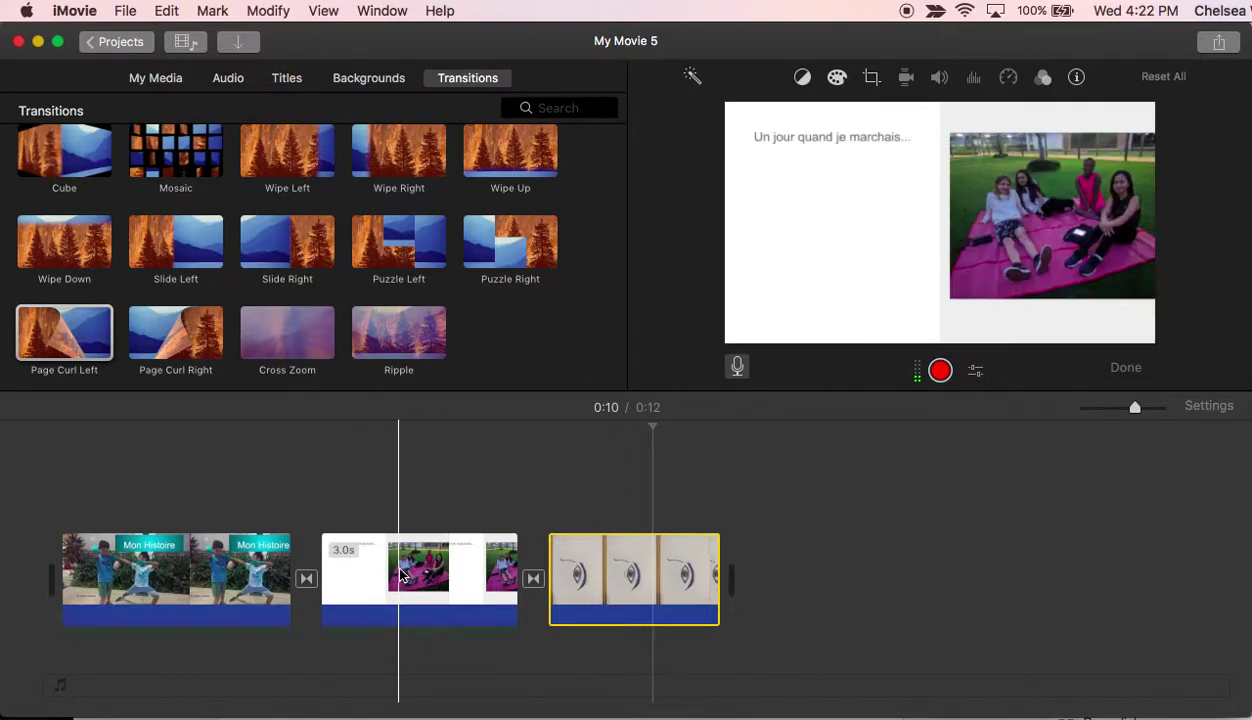
- Place the playhead at the start of the movie and show the voiceover recording controls
left_click(65, 516)
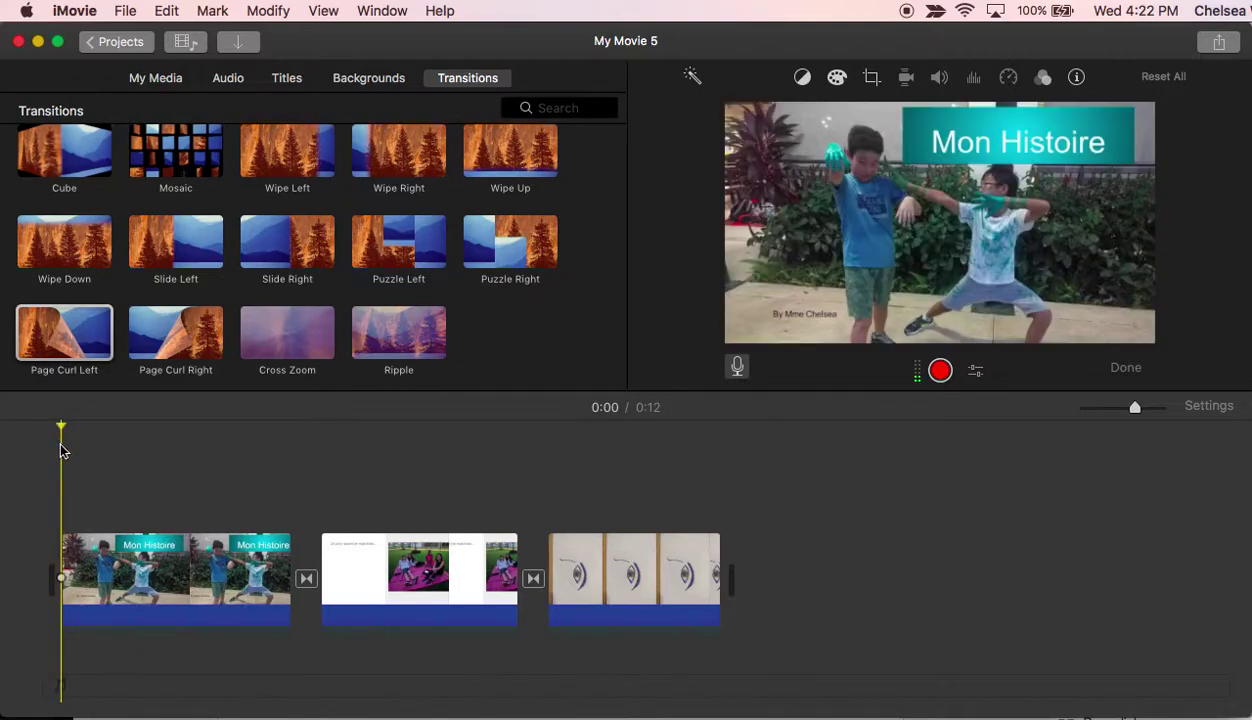
left_click(63, 494)
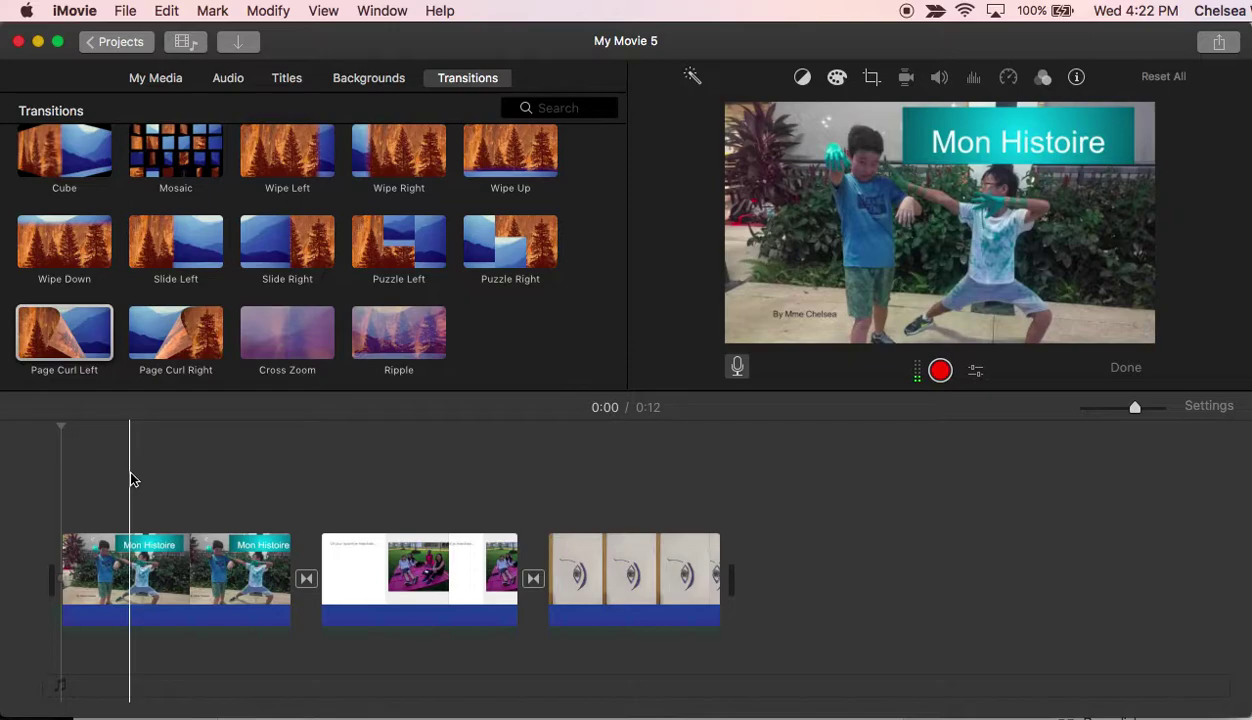
left_click(737, 366)
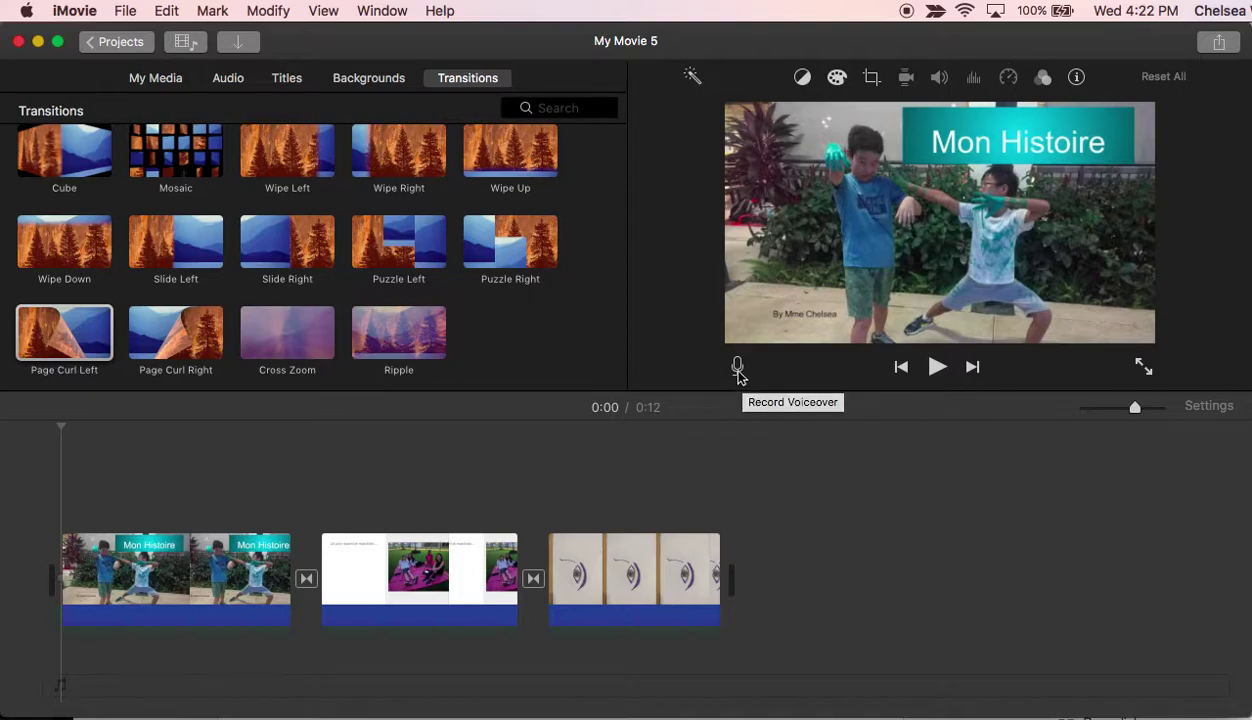
left_click(737, 367)
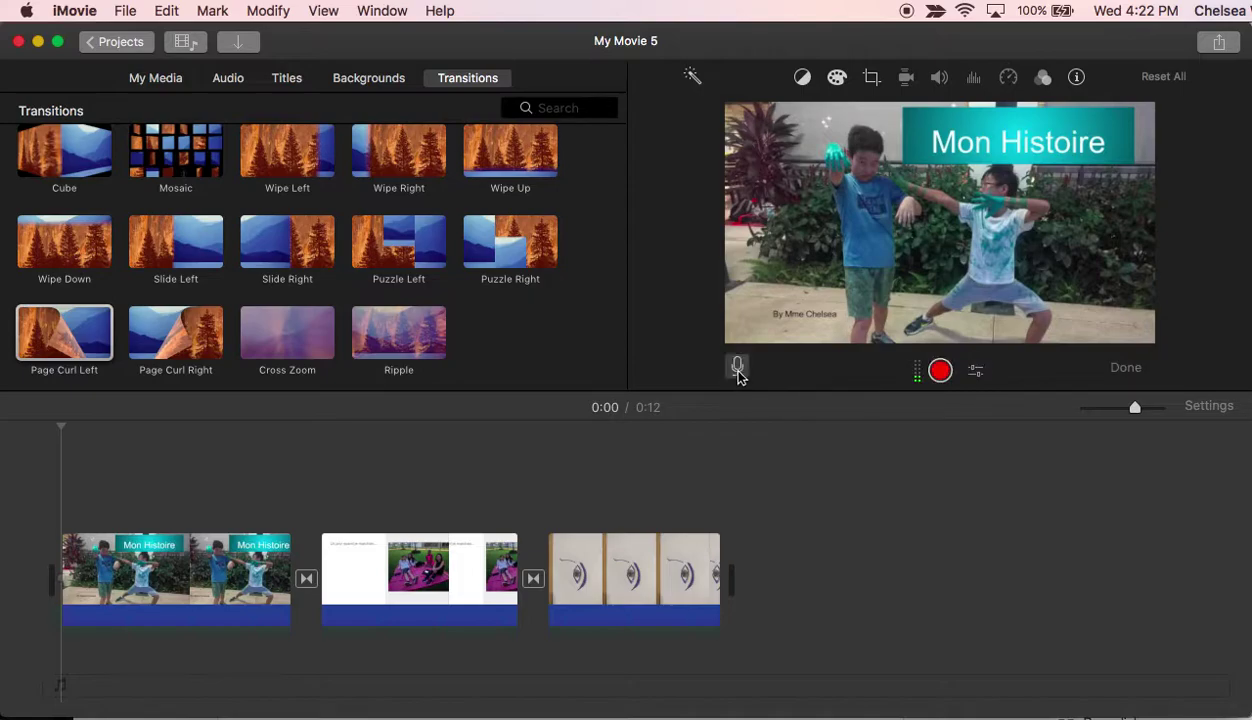
- Check the voiceover input settings and record a voiceover of about 11.7 s from the start of the movie
left_click(977, 373)
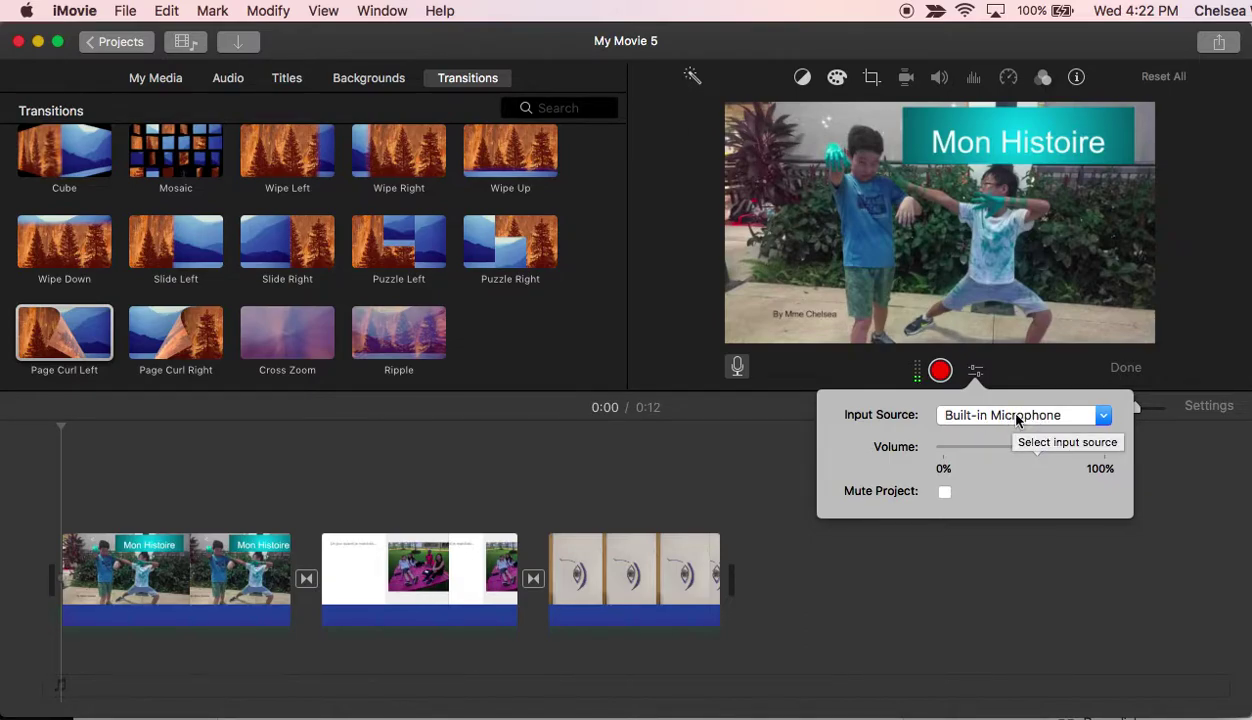
left_click(975, 373)
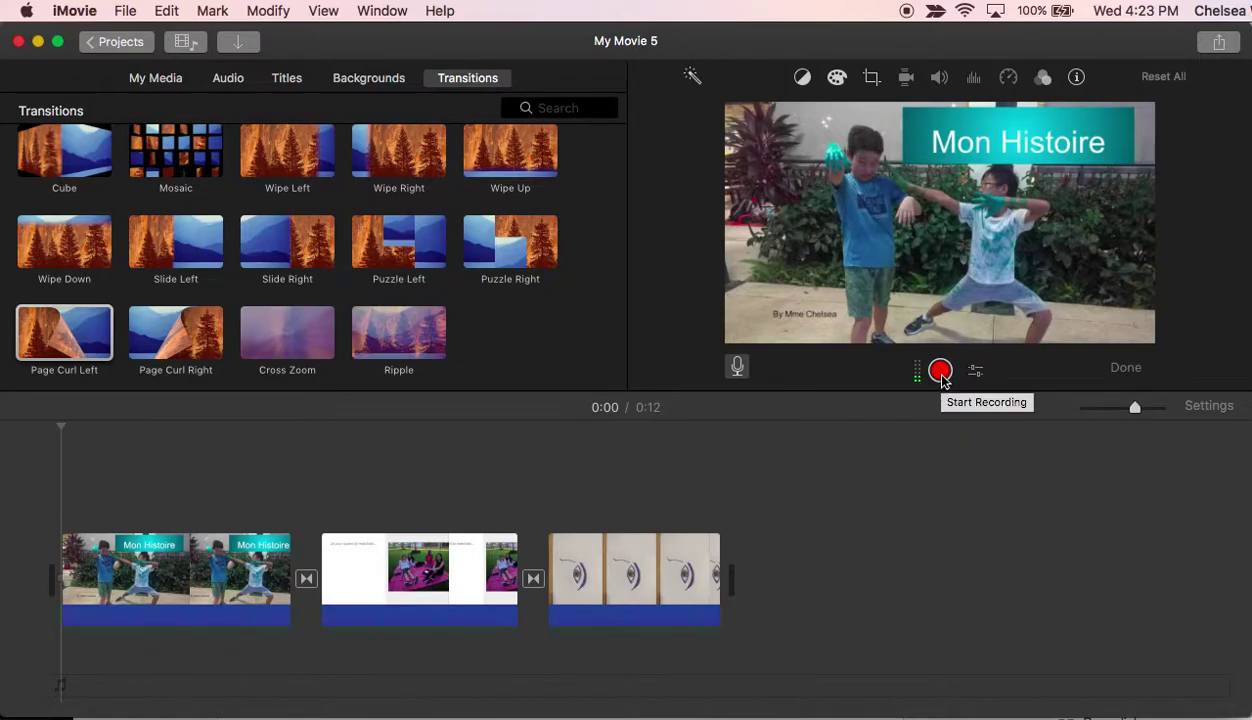
left_click(940, 371)
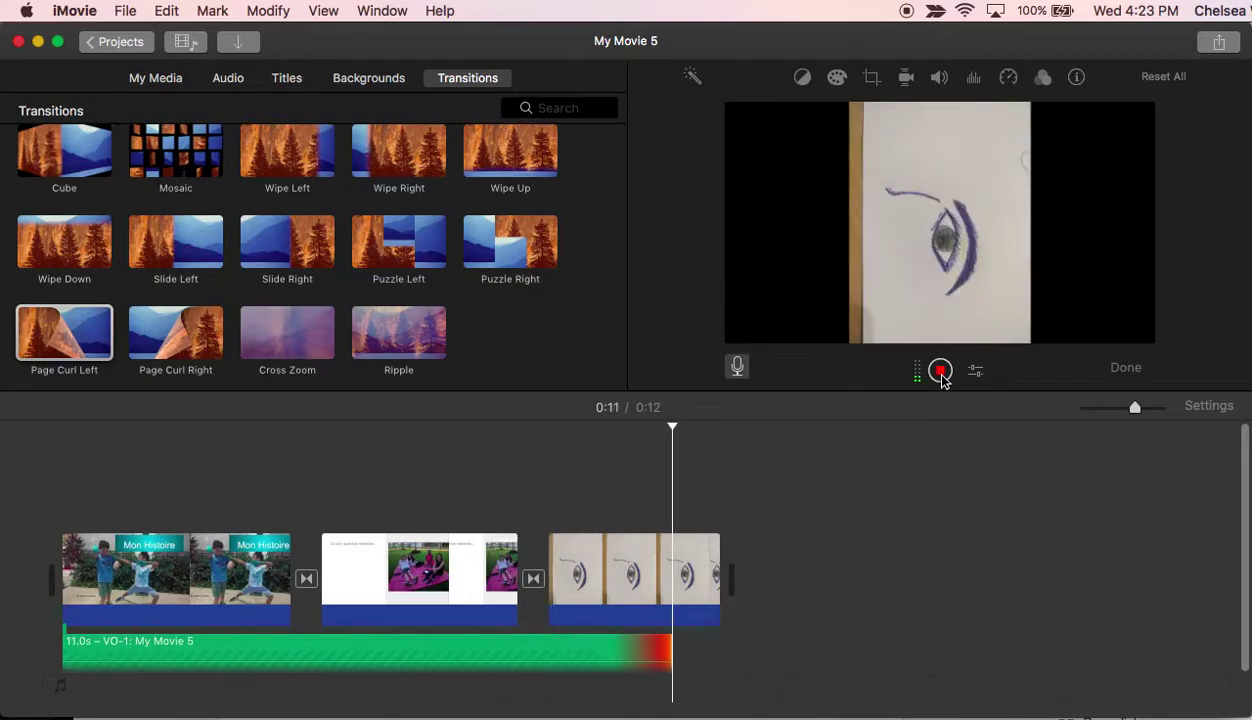
left_click(941, 371)
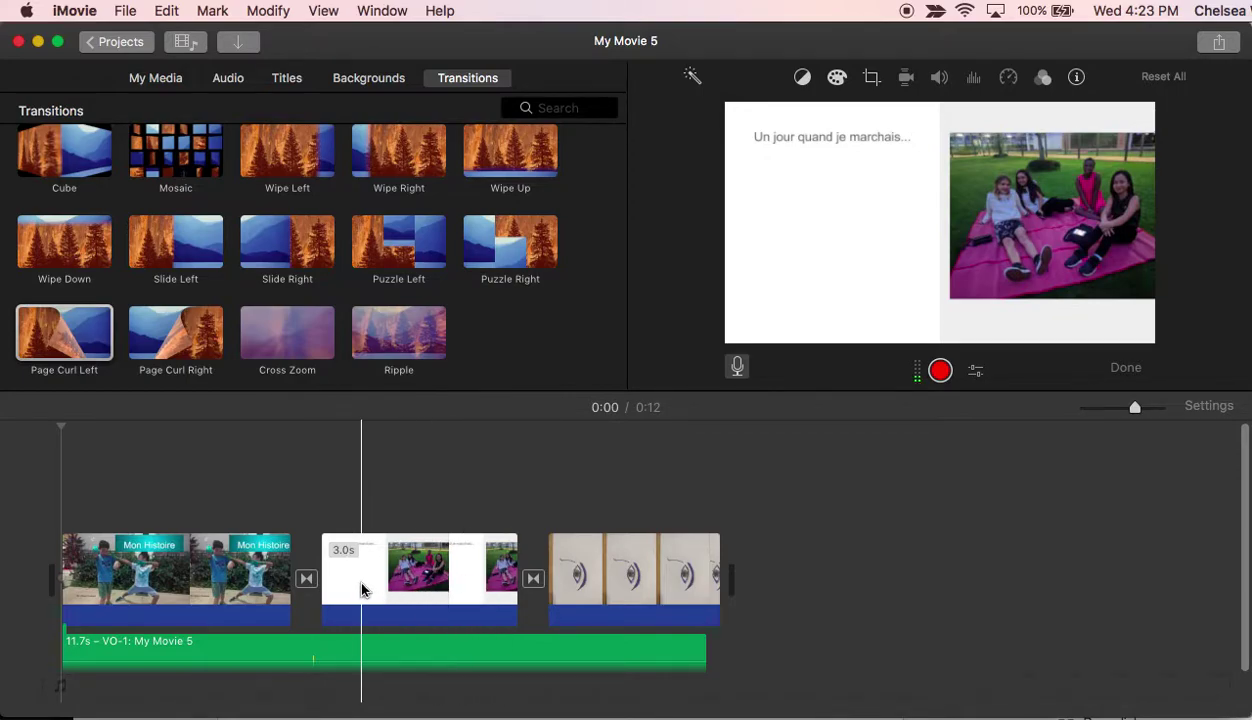
- Set the duration of the second timeline clip, the picnic page, to 10.0 seconds
left_click(447, 588)
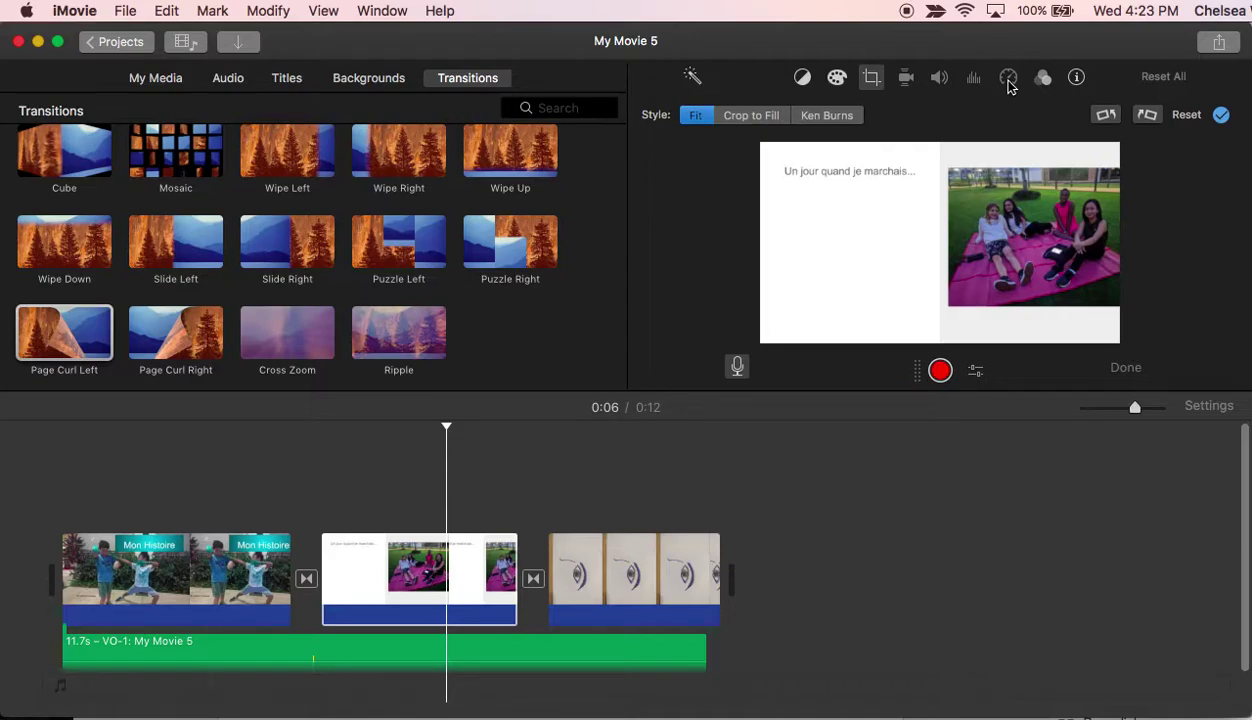
left_click(405, 555)
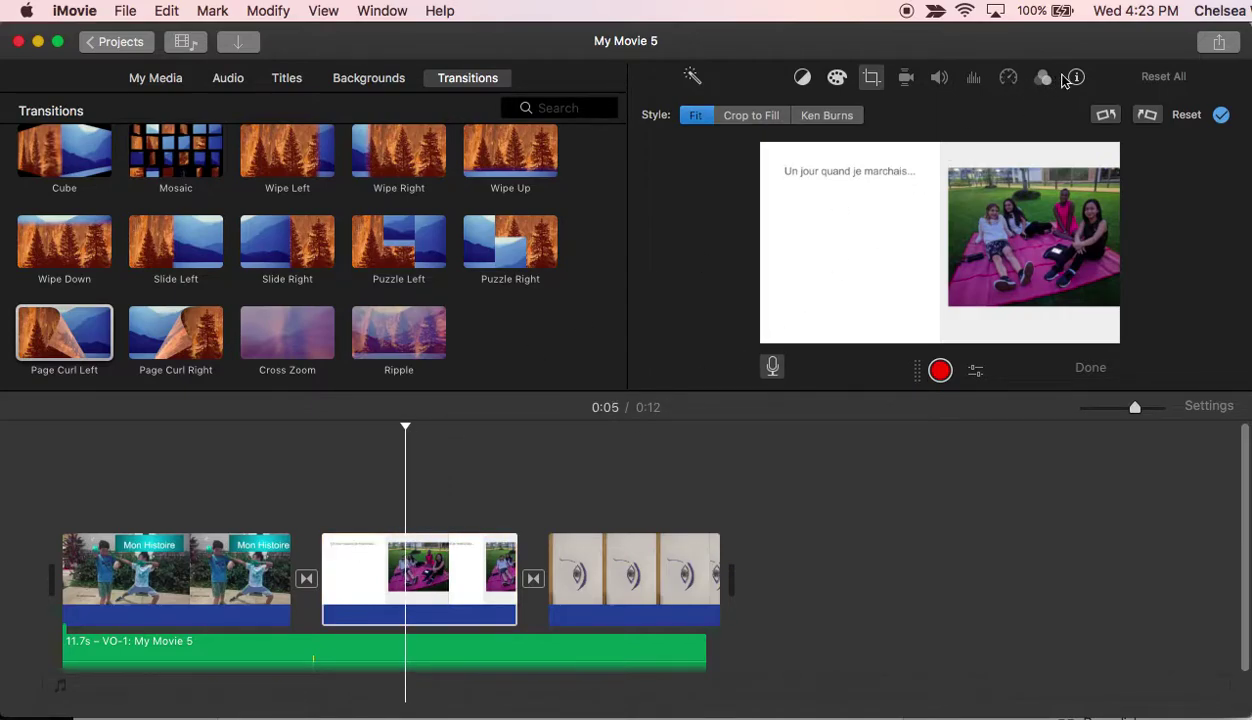
left_click(1077, 80)
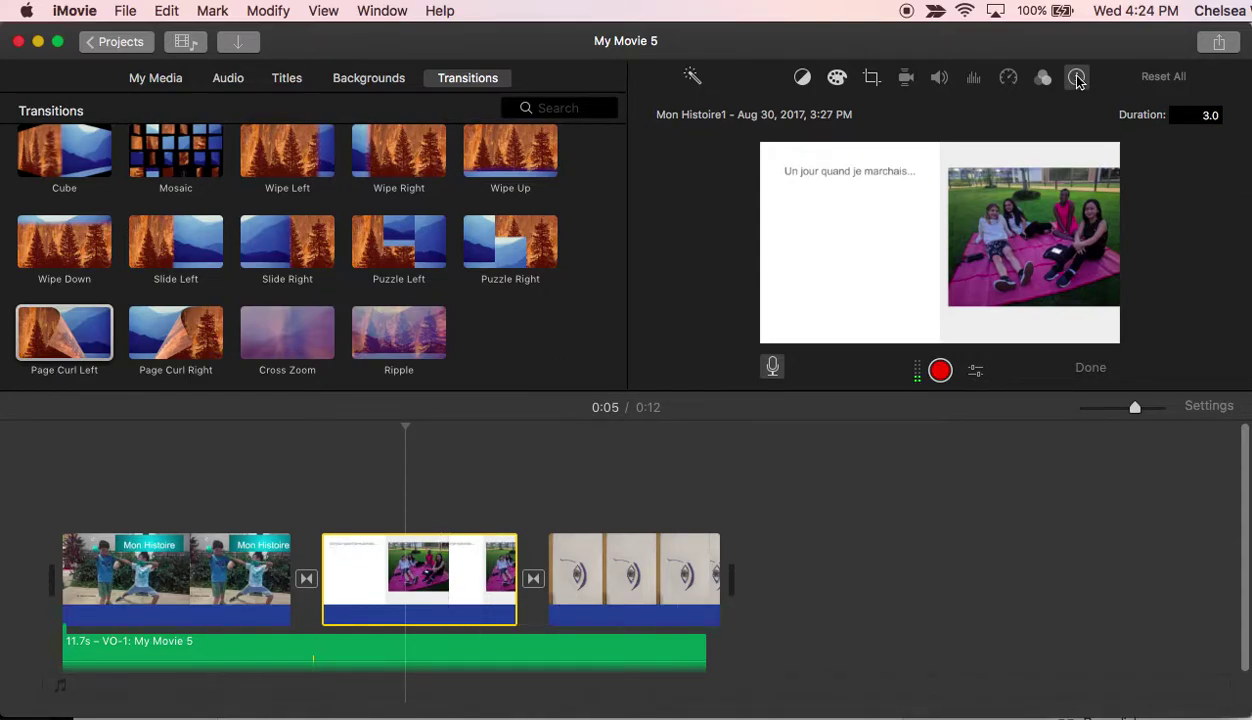
left_click(1195, 117)
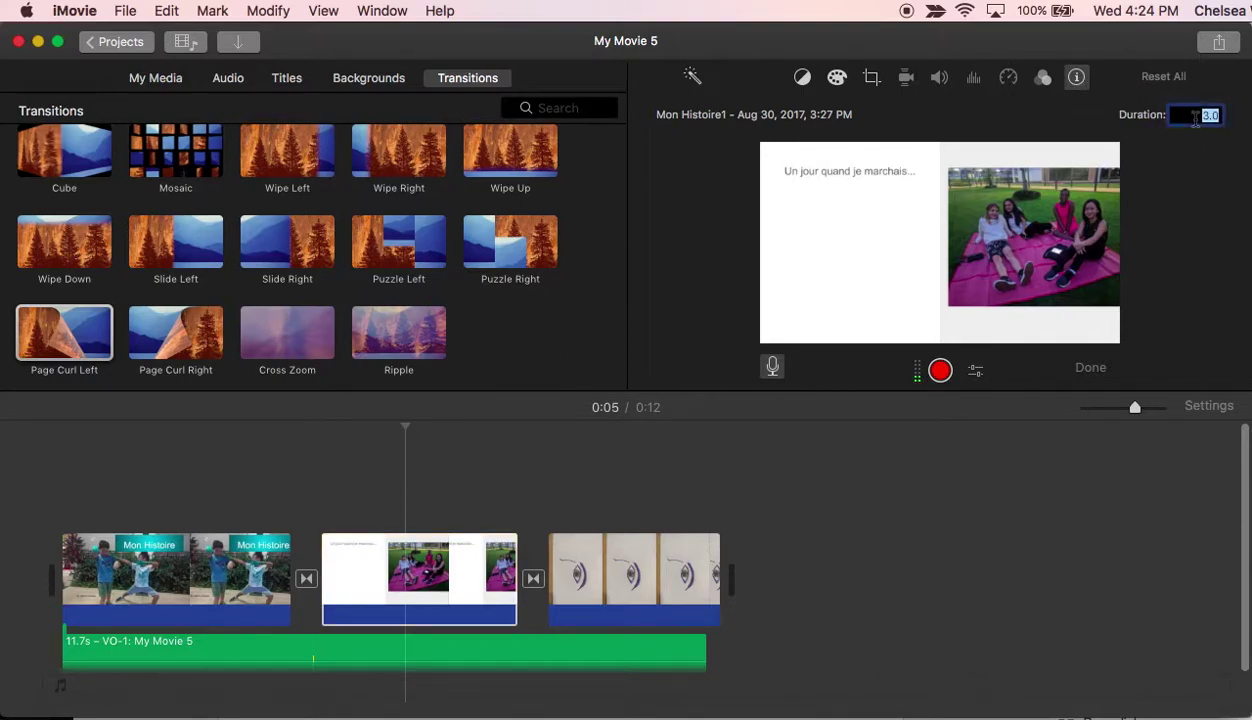
key("Return")
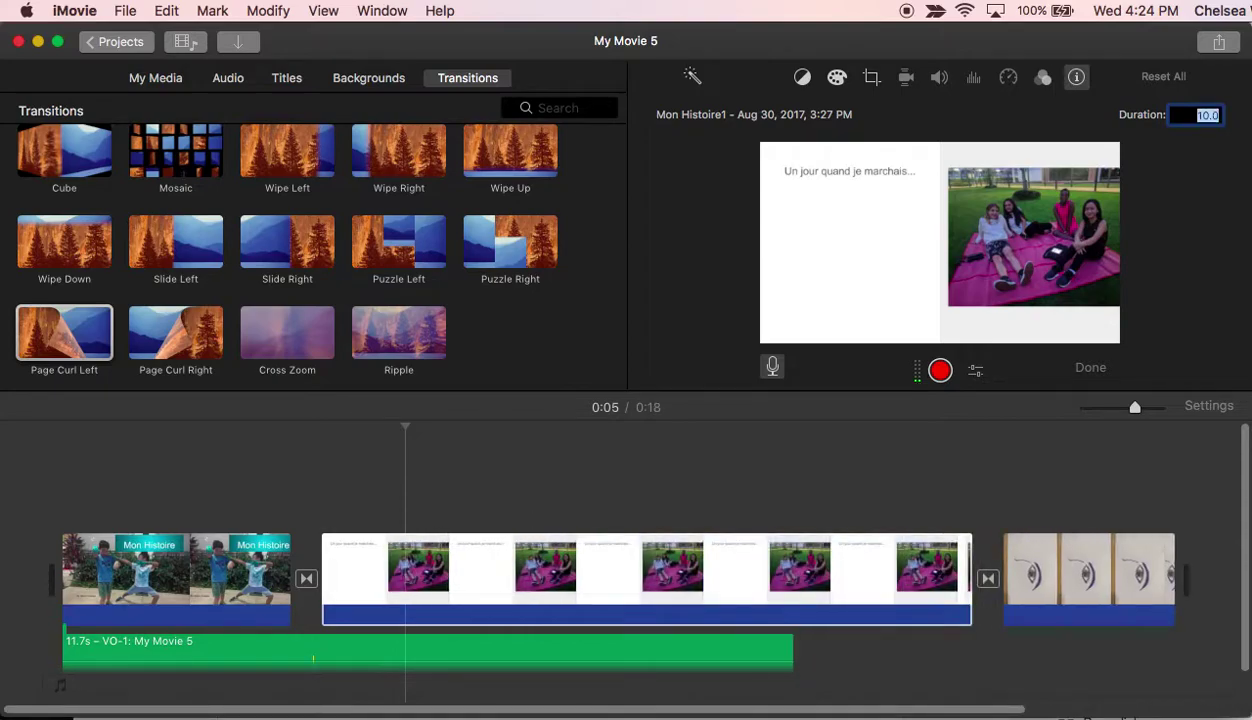
- Shorten the second clip to 8.2 s by trimming its end, and extend the end of the third clip
left_click(970, 580)
left_click_drag(963, 580, 855, 590)
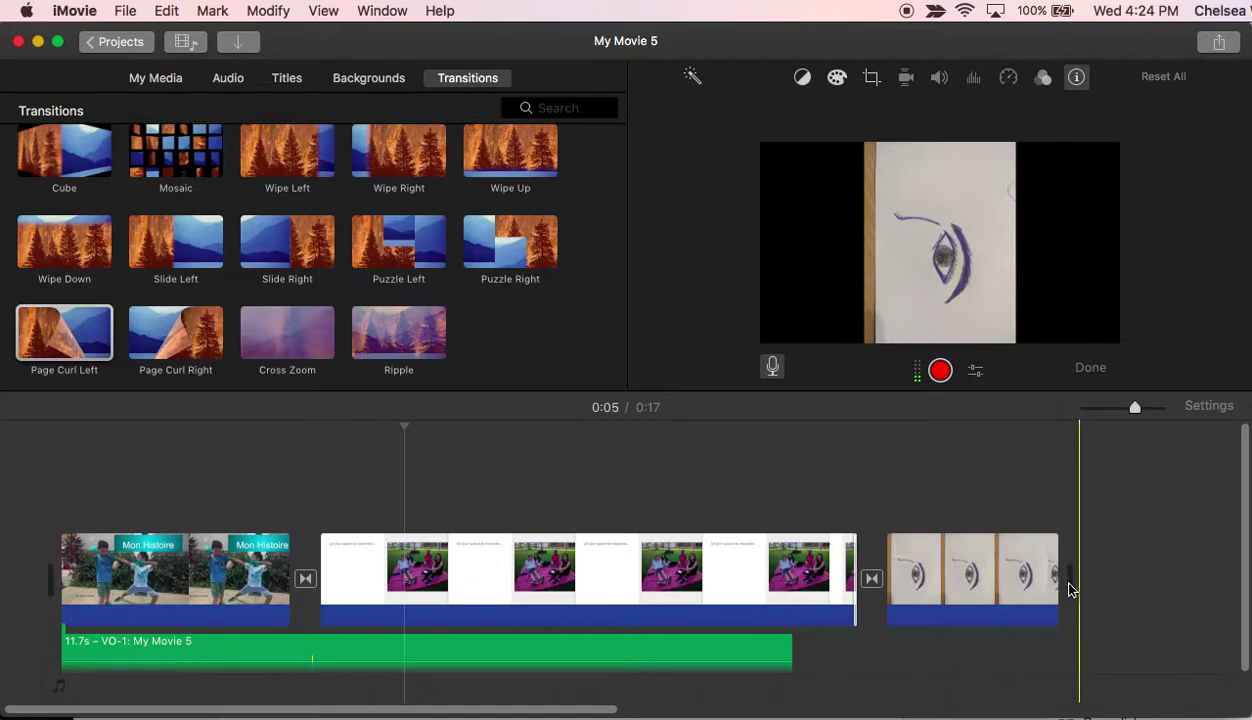
left_click_drag(1052, 581, 1205, 592)
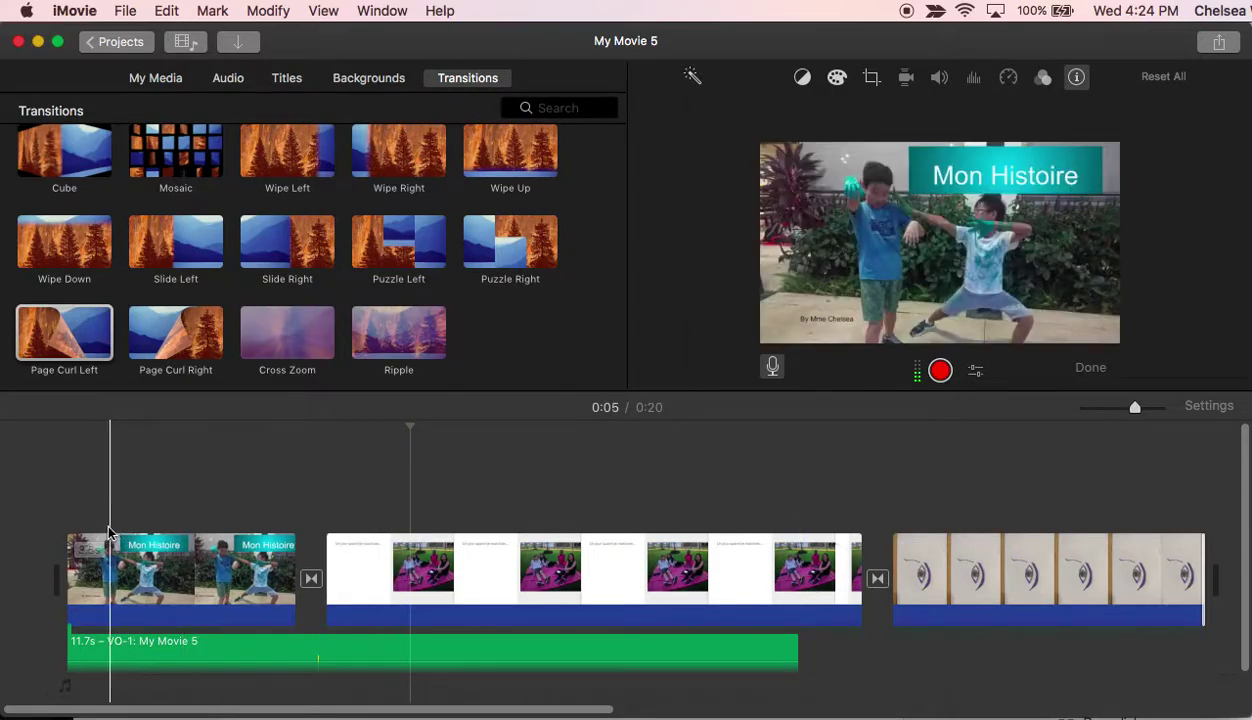
- Compare the voiceover's extent with each of the three image clips in the timeline
left_click(141, 655)
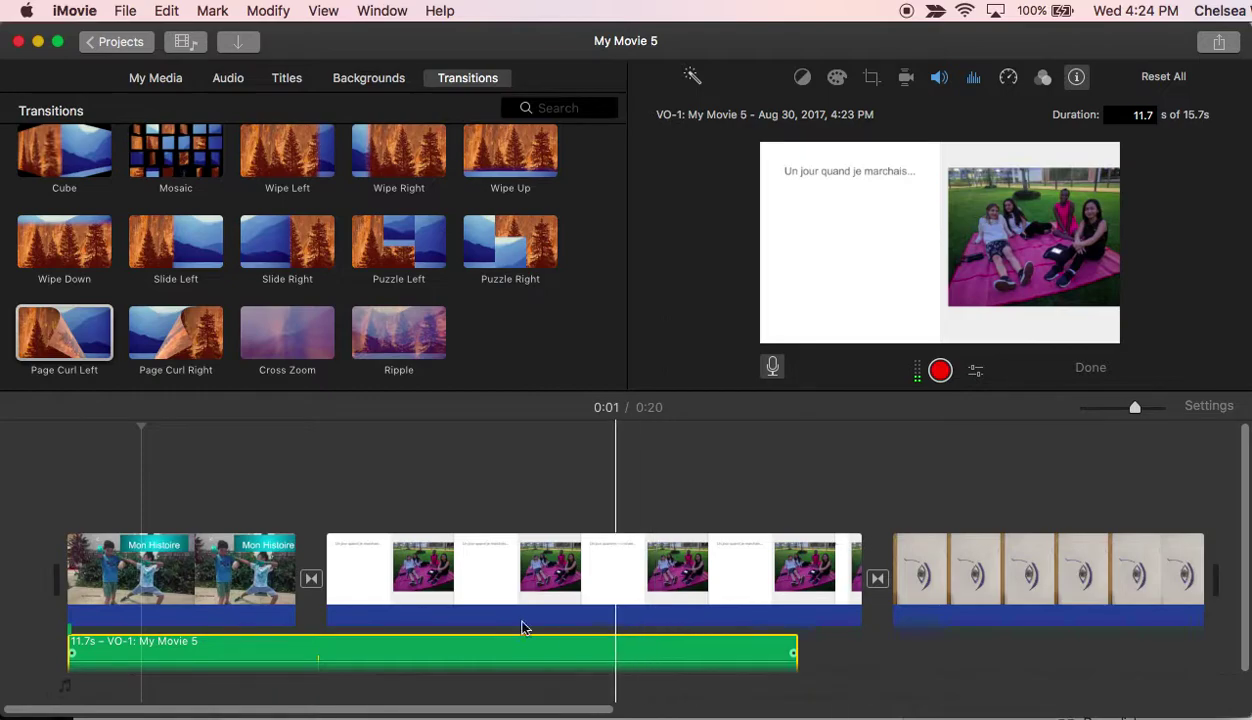
left_click(186, 579)
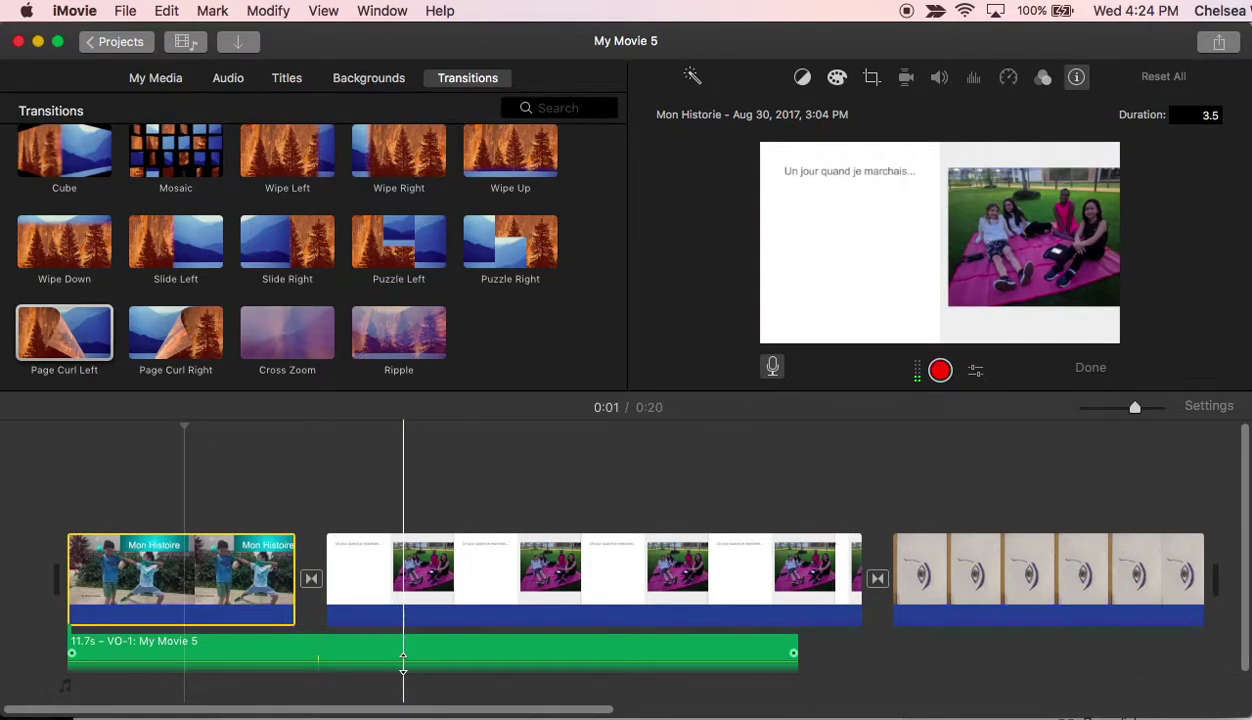
left_click(628, 565)
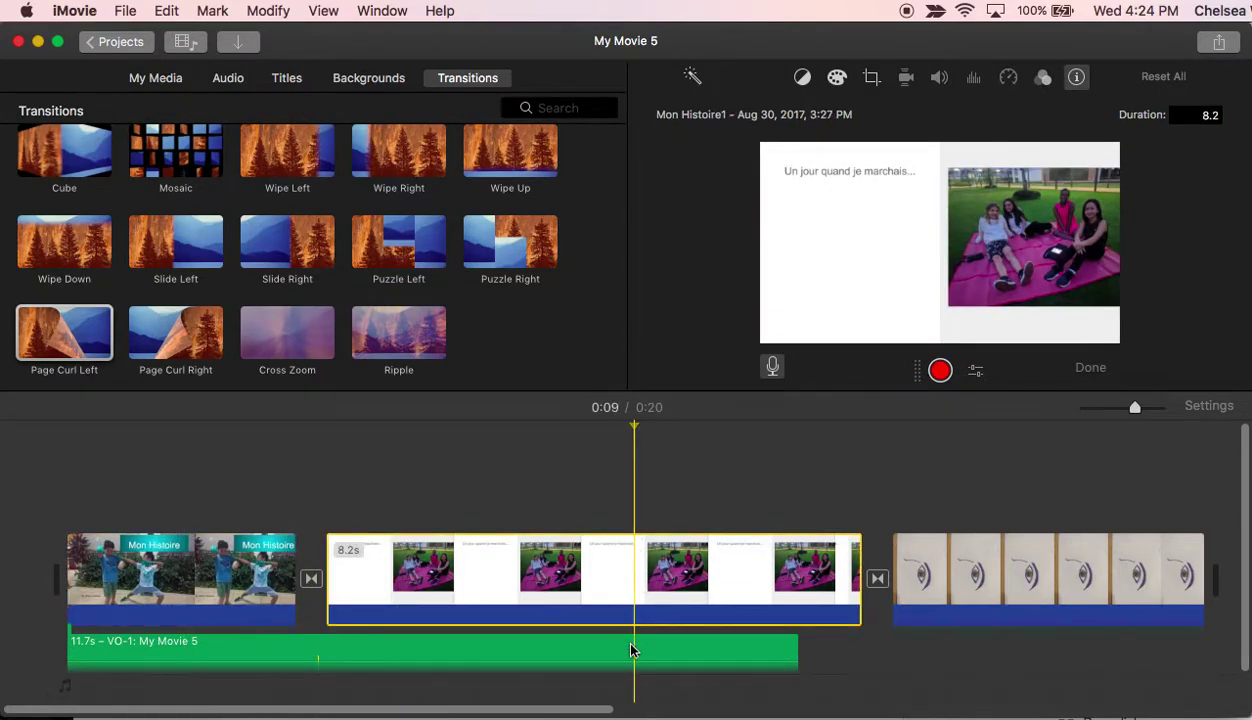
left_click(518, 682)
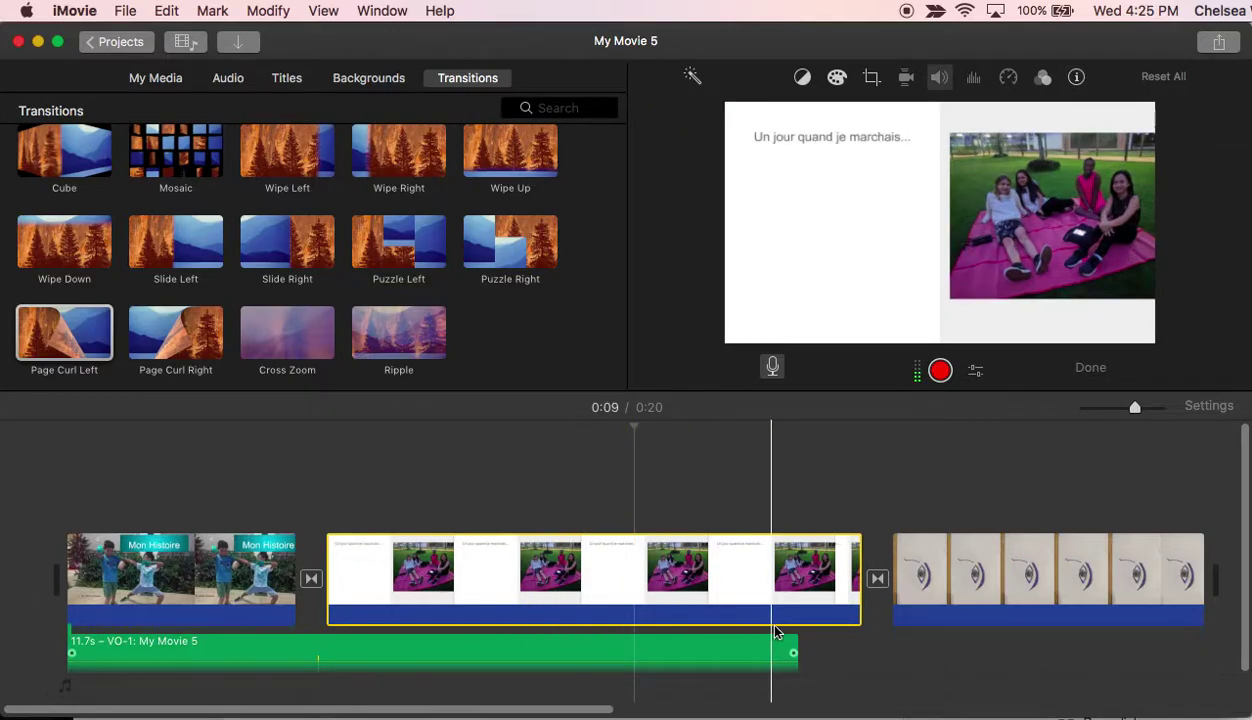
left_click(962, 568)
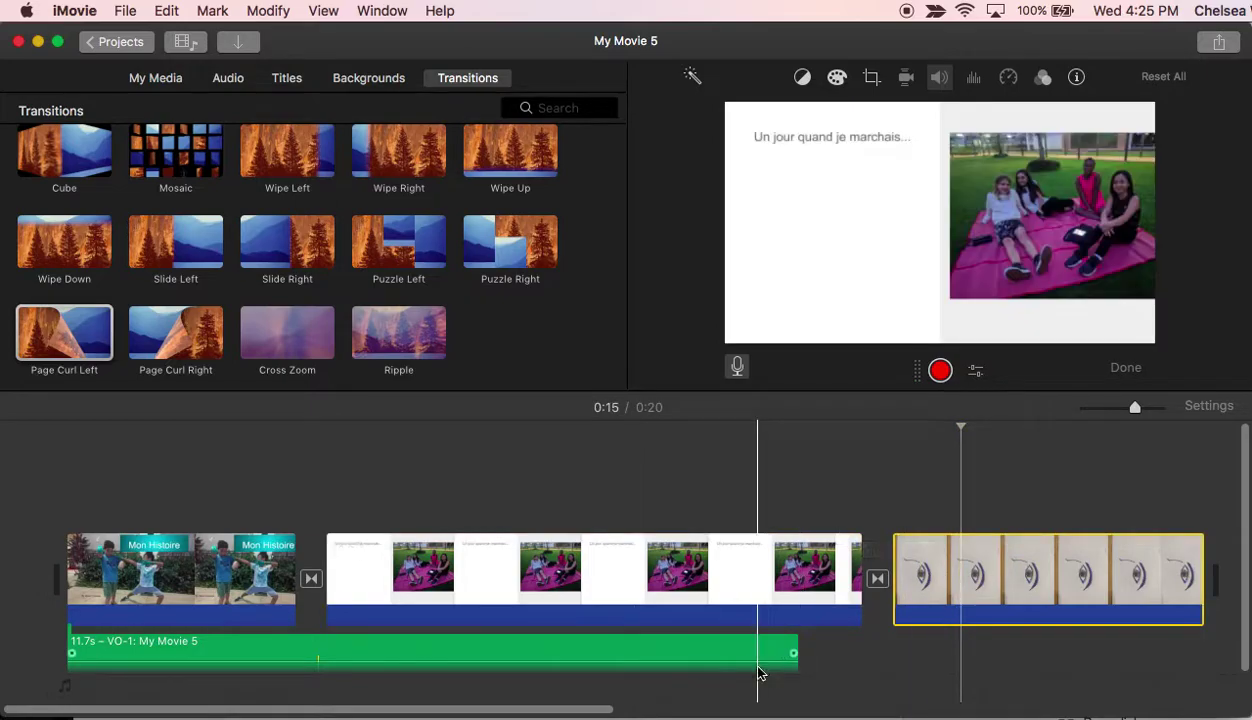
- Trim the end of the voiceover clip to about 6.2 s and try adjusting its start
left_click_drag(795, 658, 397, 672)
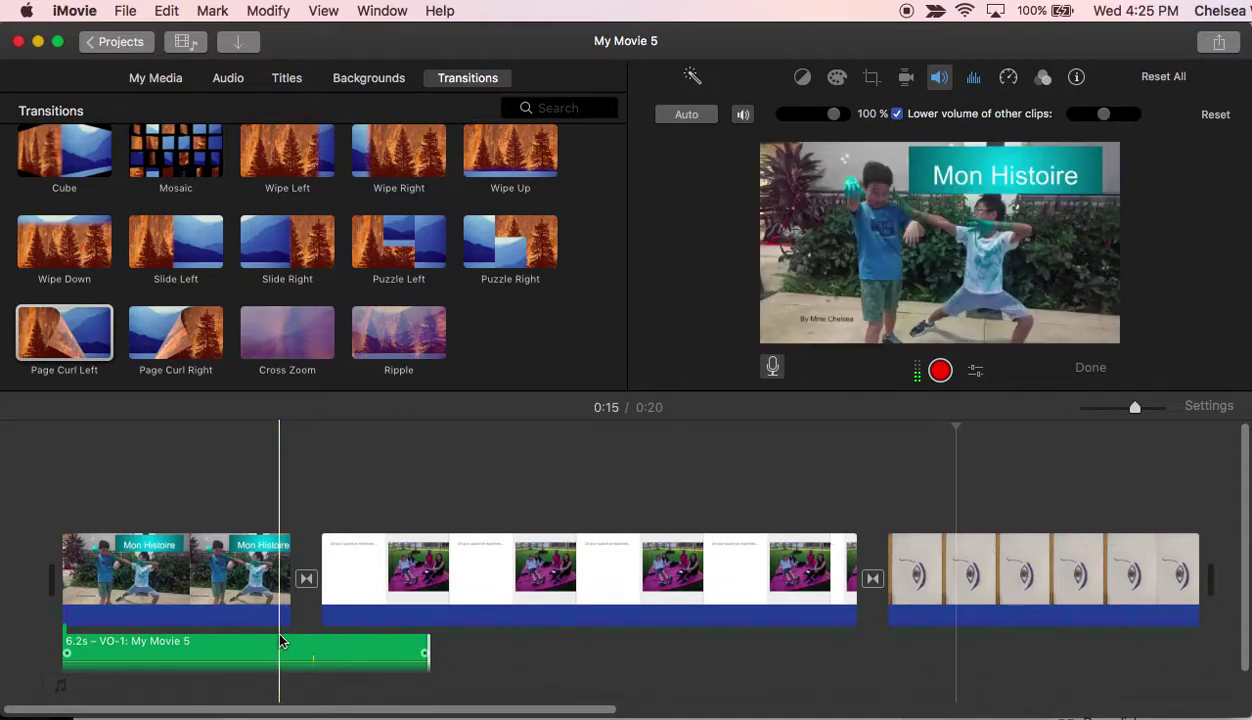
left_click_drag(66, 652, 45, 648)
- Delete the voiceover clip from the timeline and return the playhead to the start of the movie
left_click(307, 657)
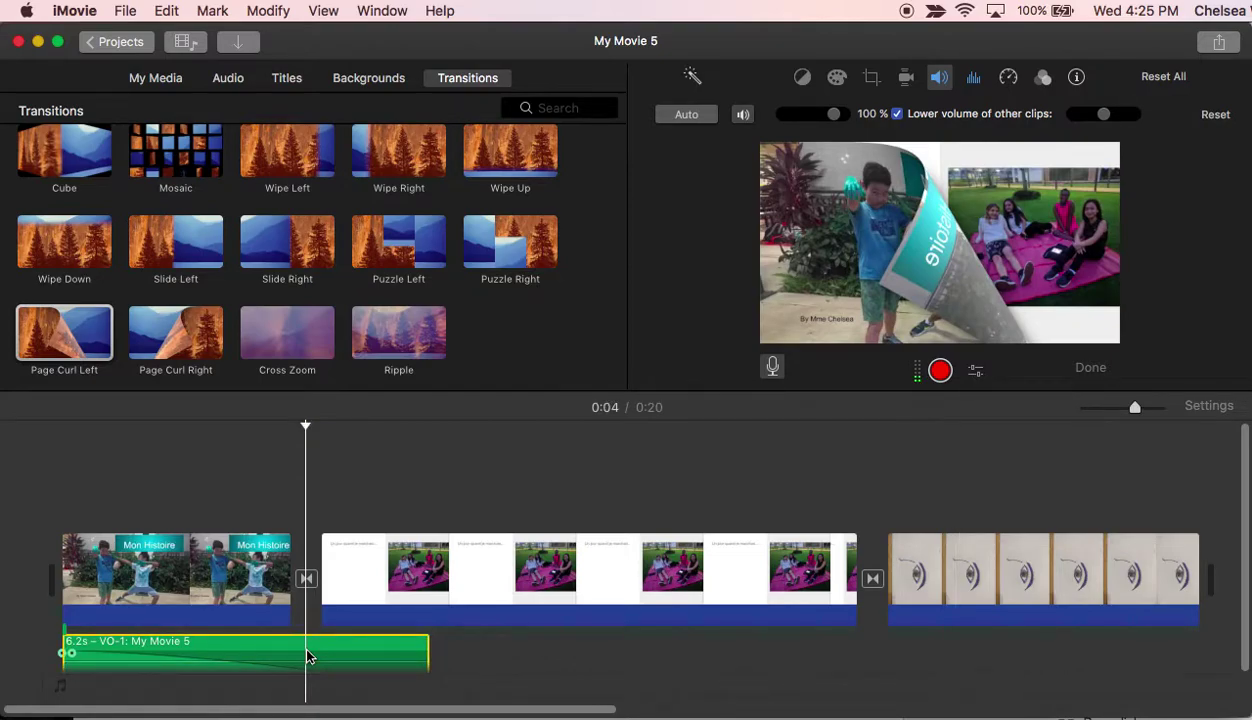
key("Delete")
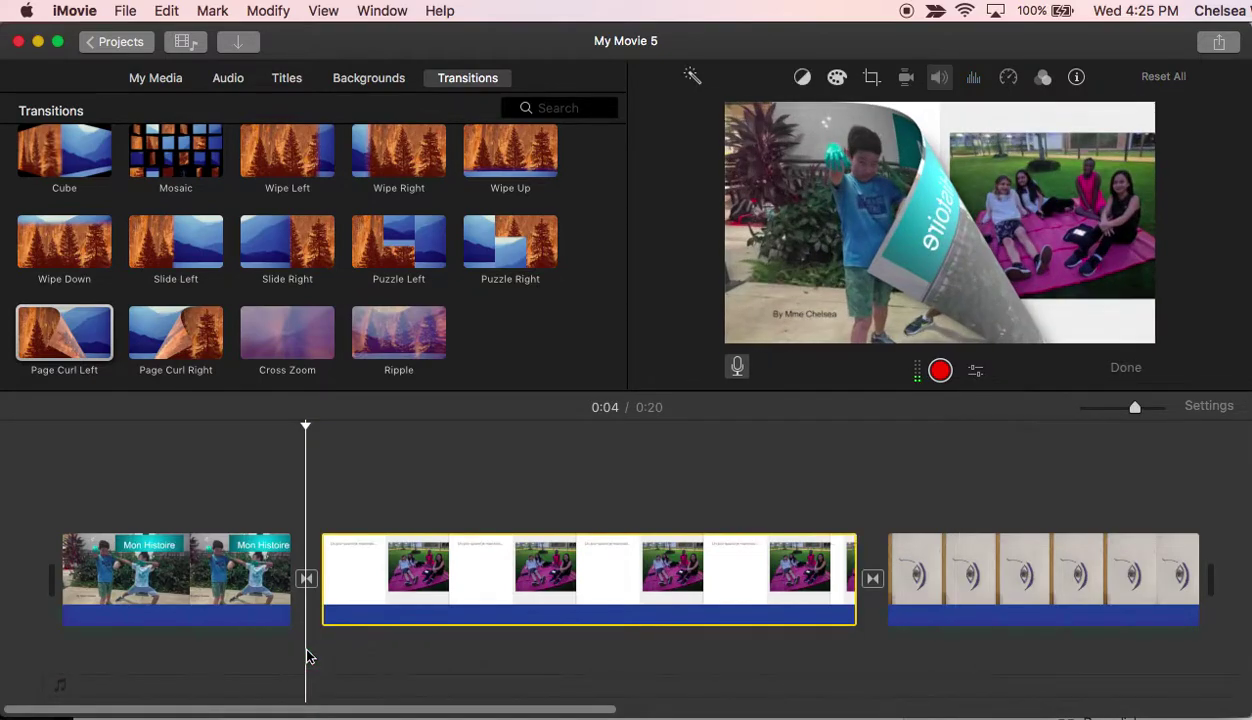
left_click(66, 658)
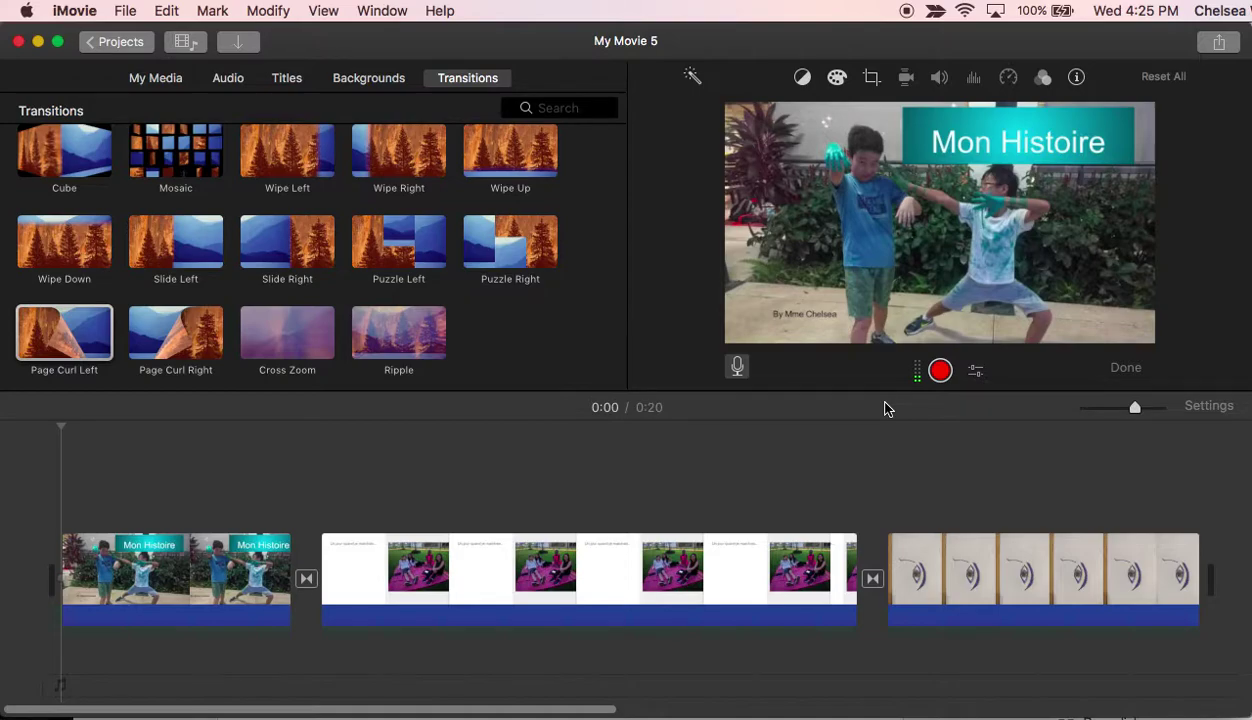
- Examine the available options for sharing the movie, including export as a file, without choosing one
left_click(127, 12)
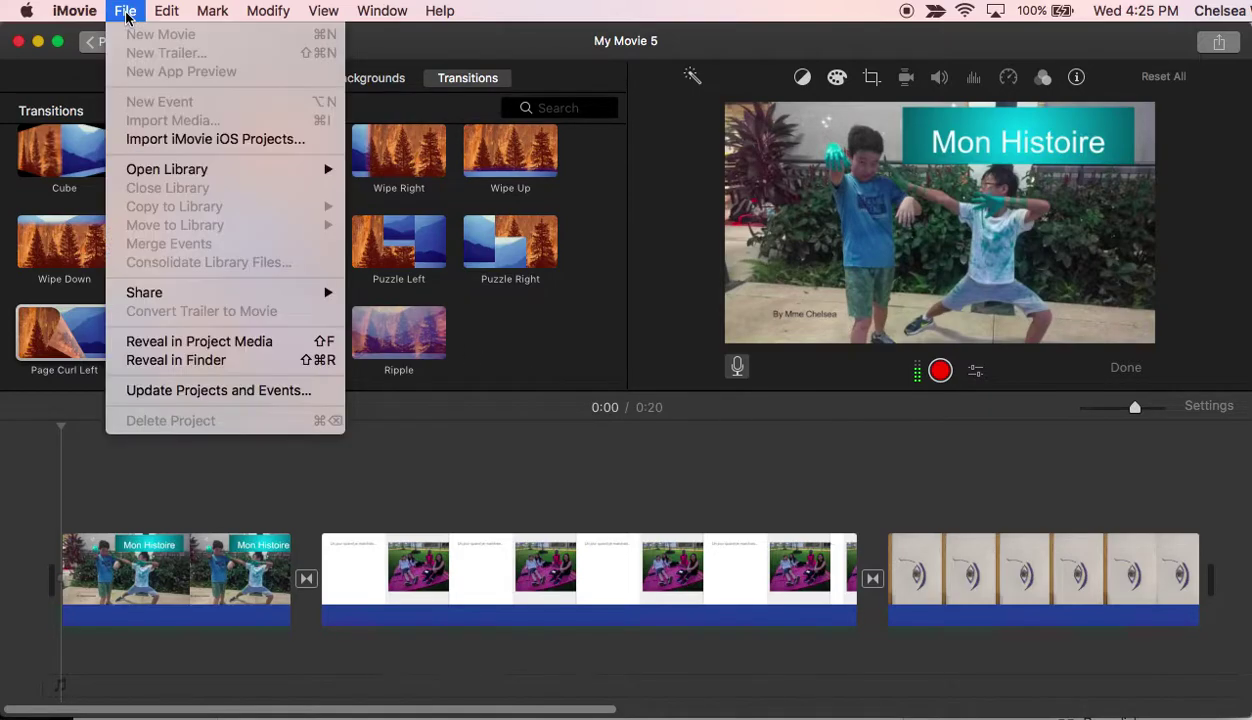
mouse_move(192, 296)
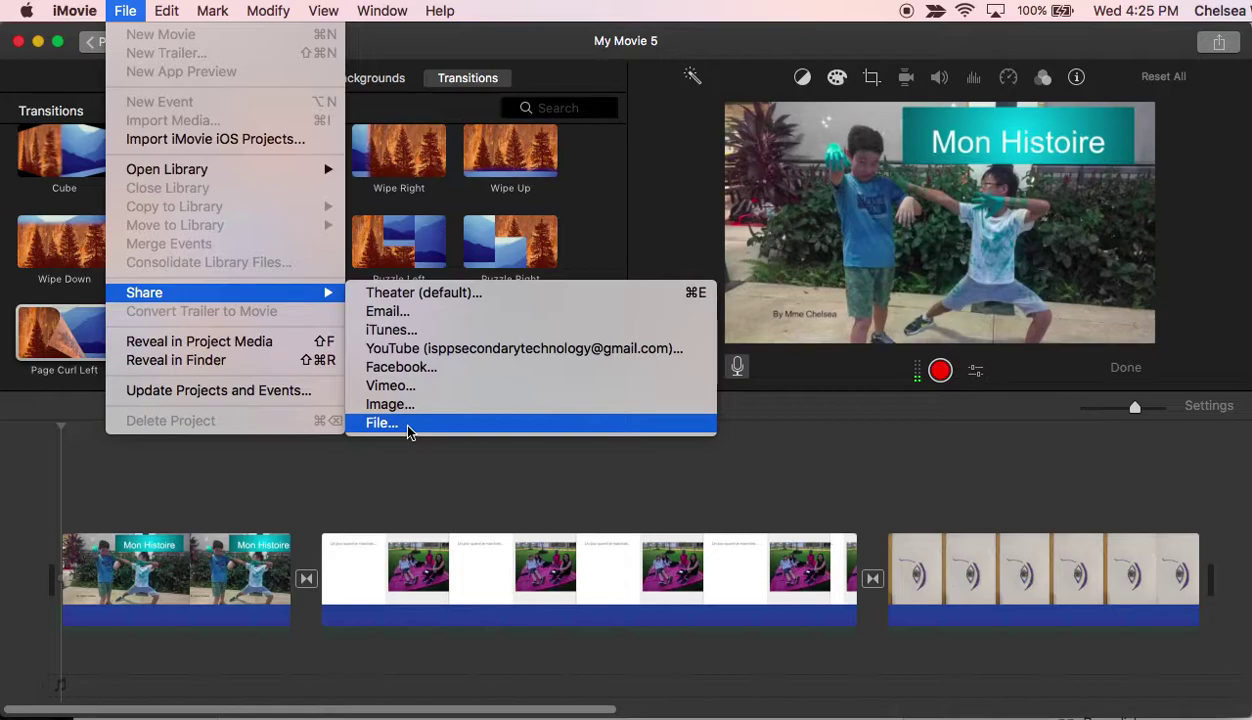
left_click(422, 490)
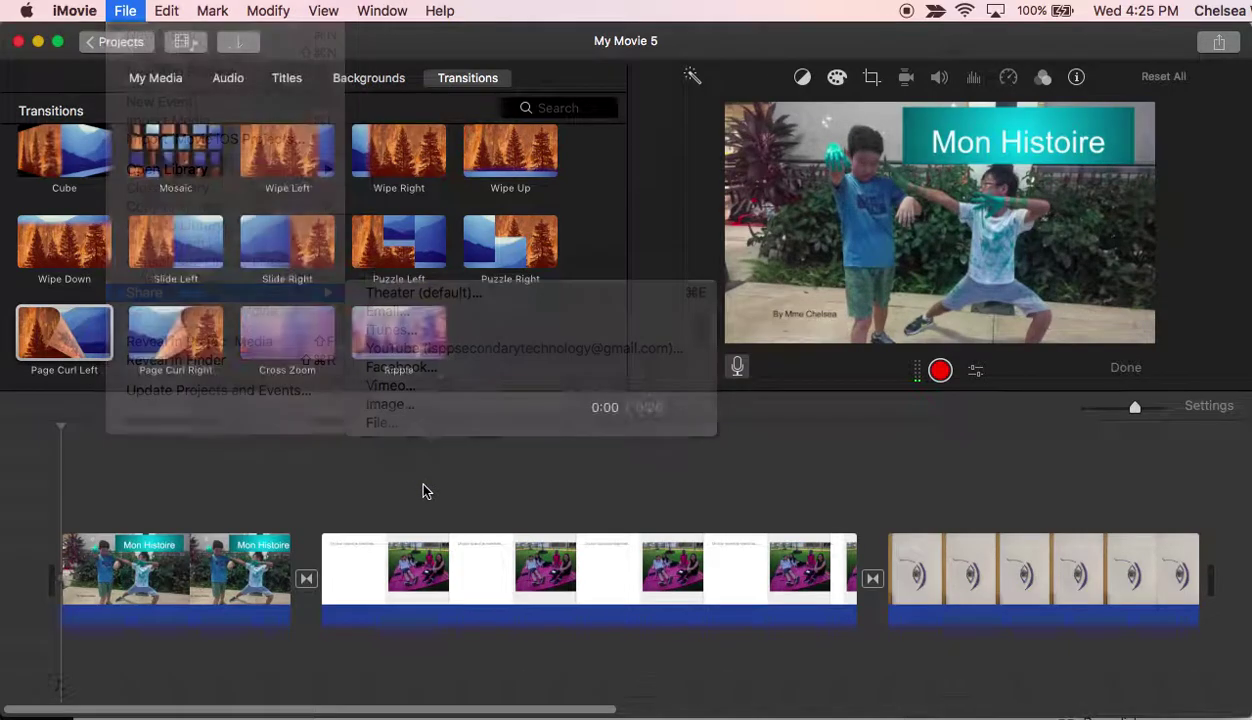